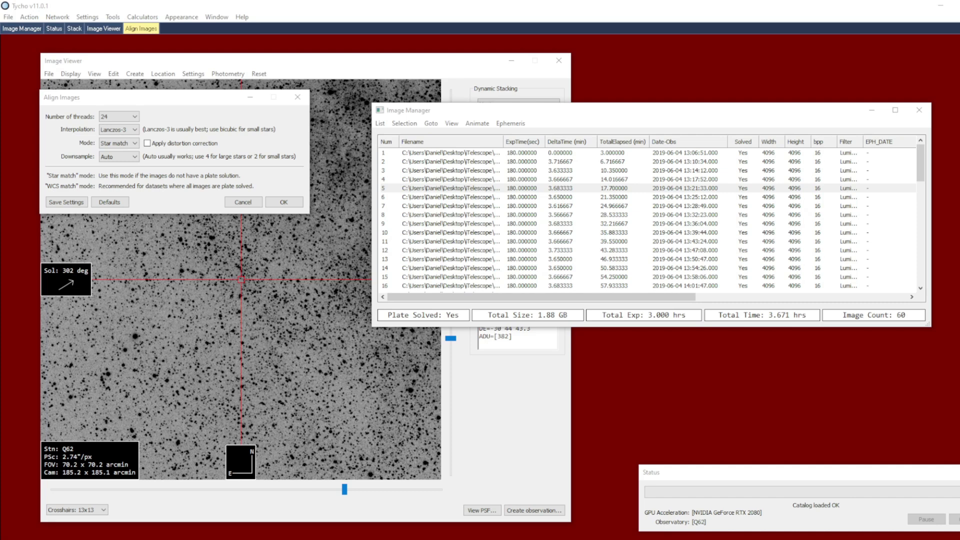
# Turn on distortion correction and set the alignment mode to WCS match
pyautogui.click(206, 149)
pyautogui.click(147, 144)
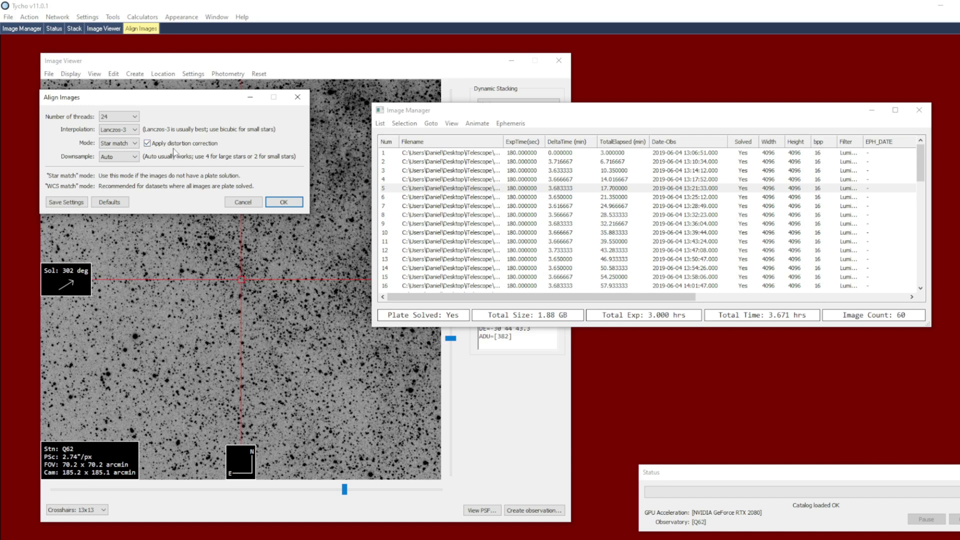
pyautogui.click(128, 145)
pyautogui.click(120, 160)
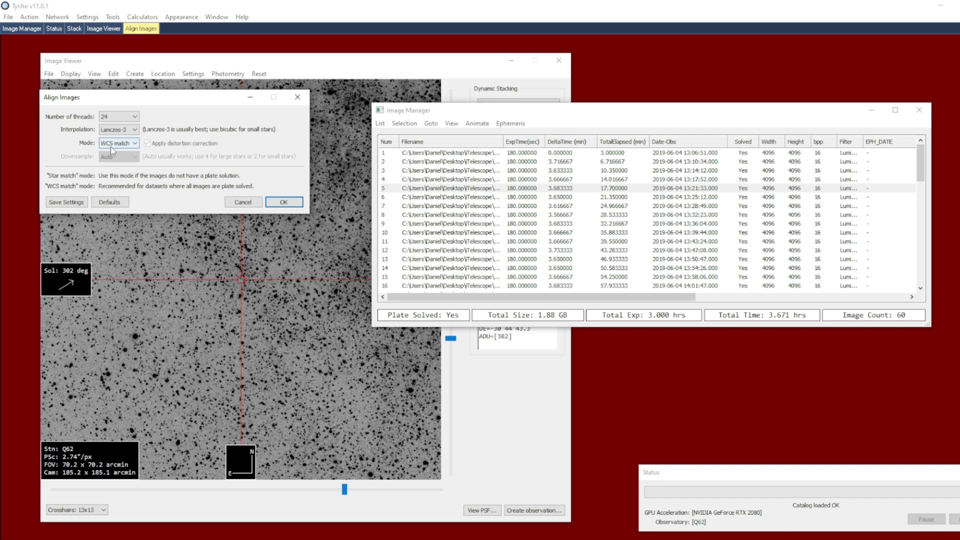
# Select image 5 and play the unaligned frames as an animation in the Image Viewer
pyautogui.click(851, 318)
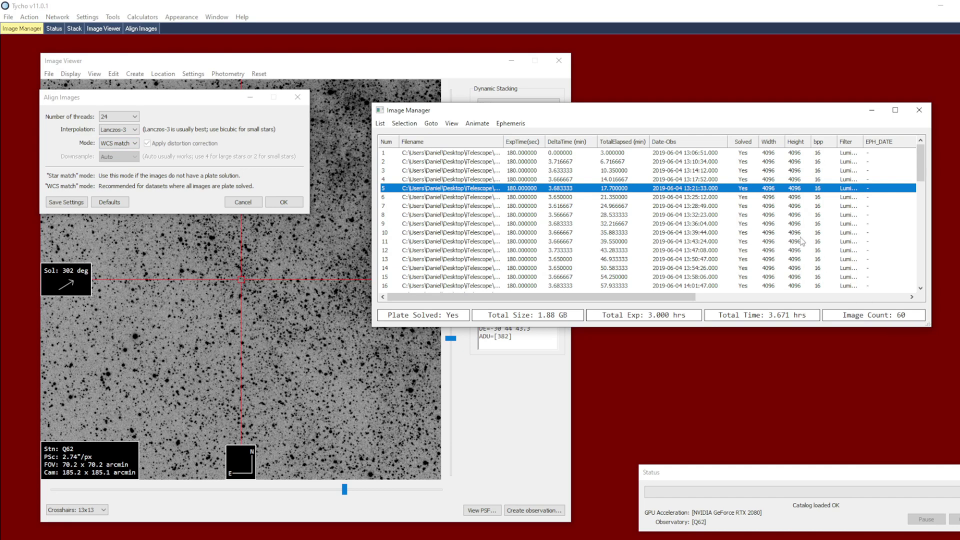
pyautogui.click(477, 123)
pyautogui.click(485, 162)
pyautogui.click(279, 283)
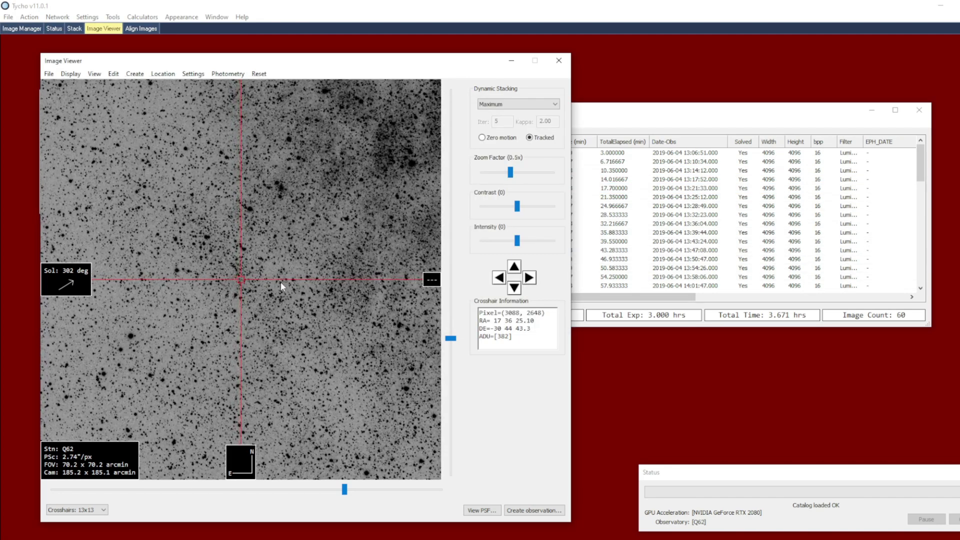
# Zoom out the animated preview and reopen Align Images, now Star match without distortion correction
pyautogui.scroll(-1, 281, 281)
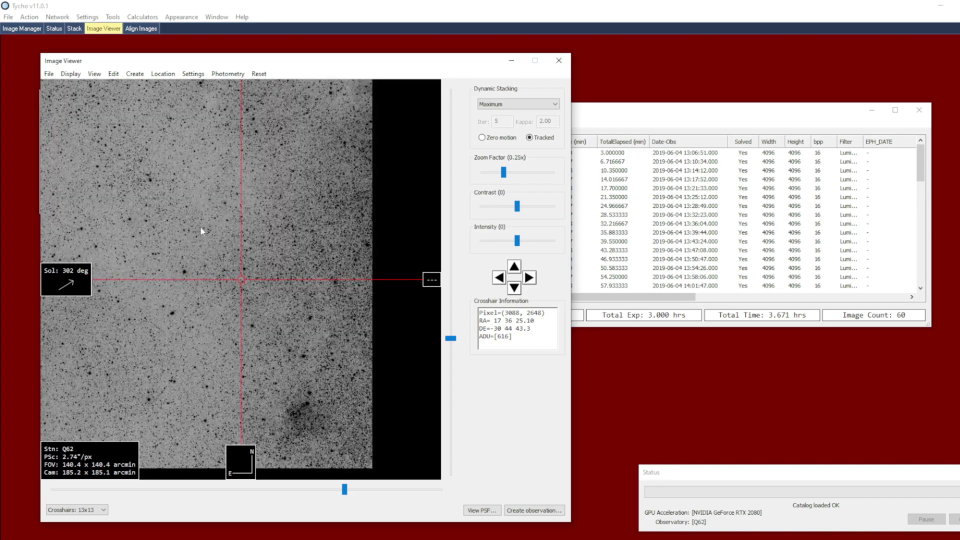
pyautogui.click(610, 202)
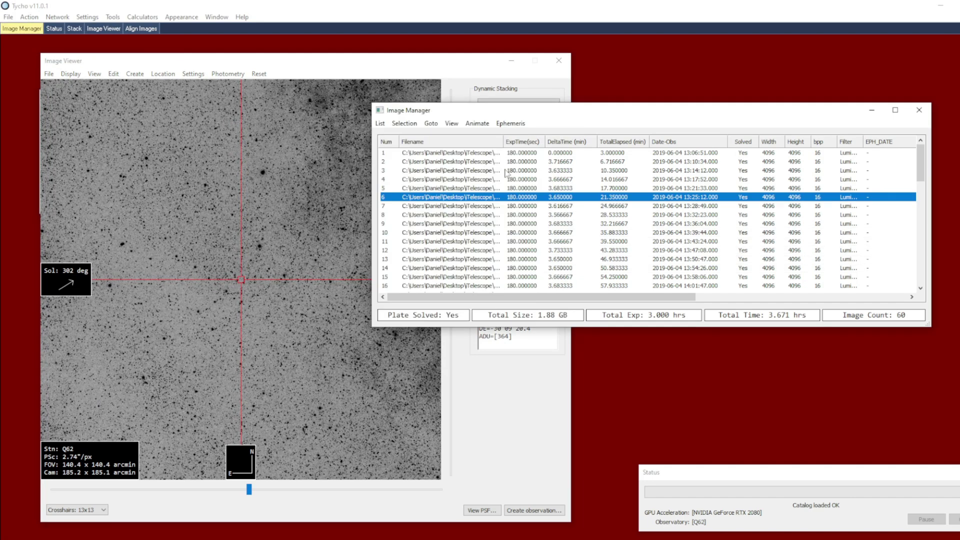
pyautogui.click(53, 90)
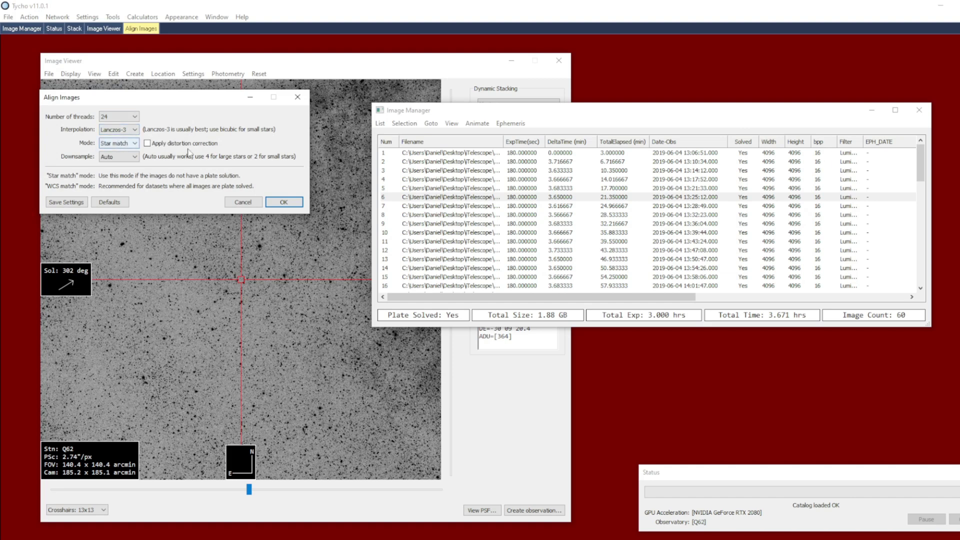
# Confirm the Star match alignment settings to align all 60 images
pyautogui.click(289, 202)
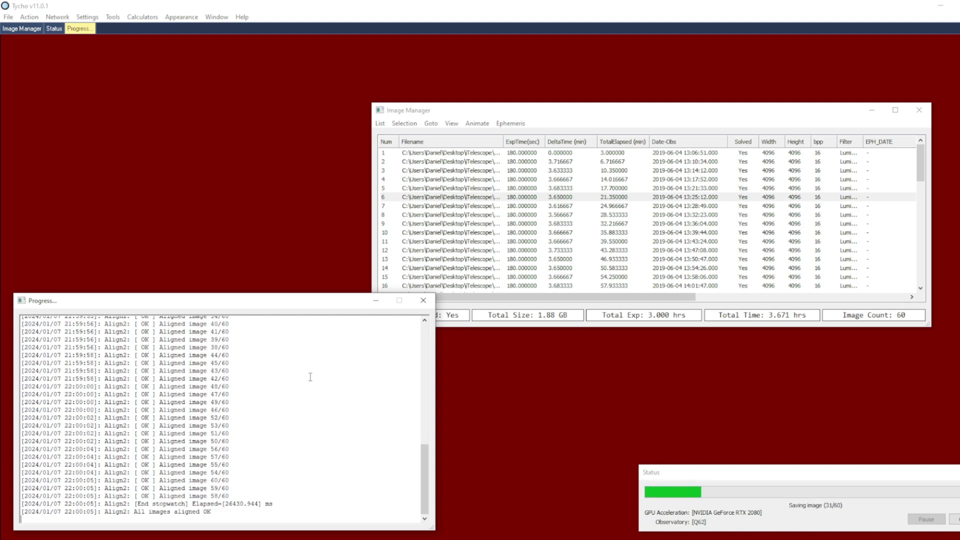
# Open the aligned images in the Image Viewer and animate them at 100 ms
pyautogui.click(39, 17)
pyautogui.click(60, 206)
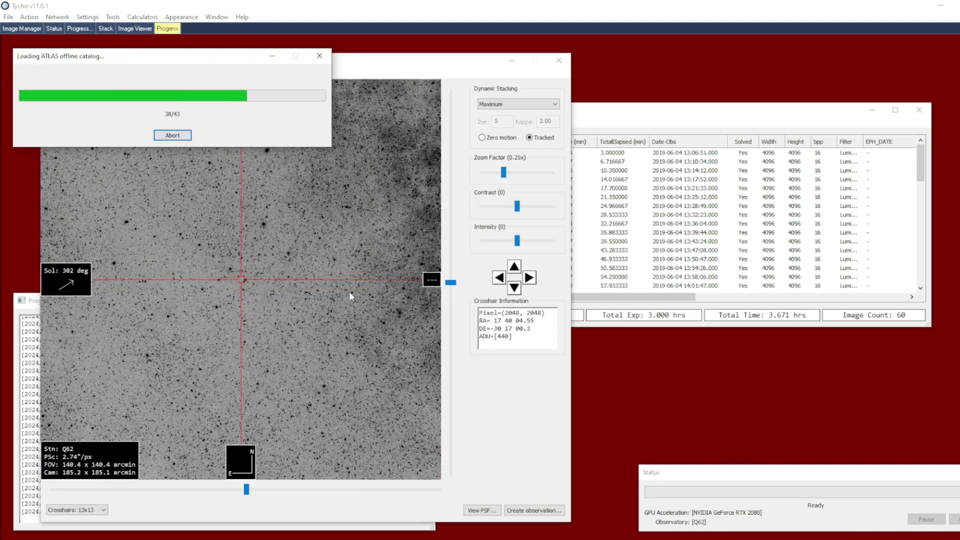
pyautogui.click(613, 118)
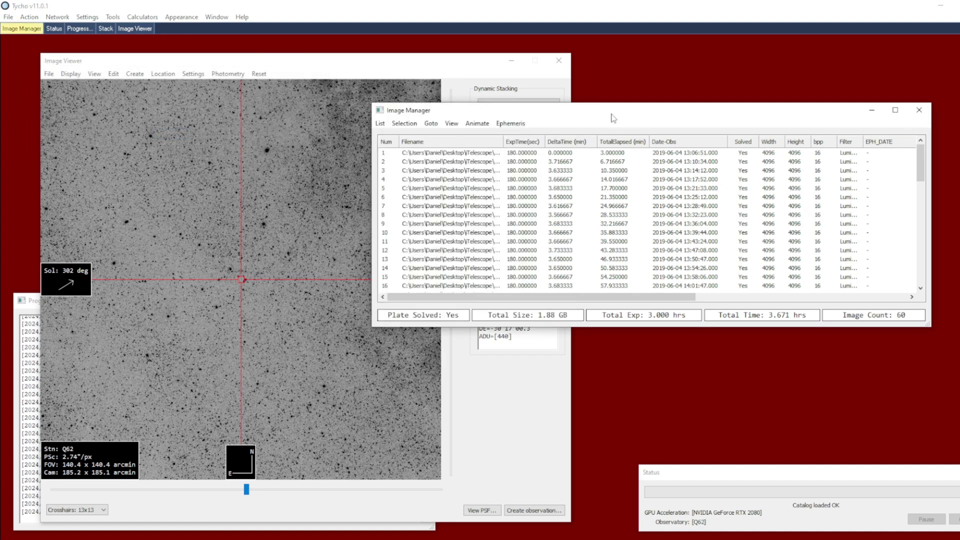
pyautogui.click(479, 125)
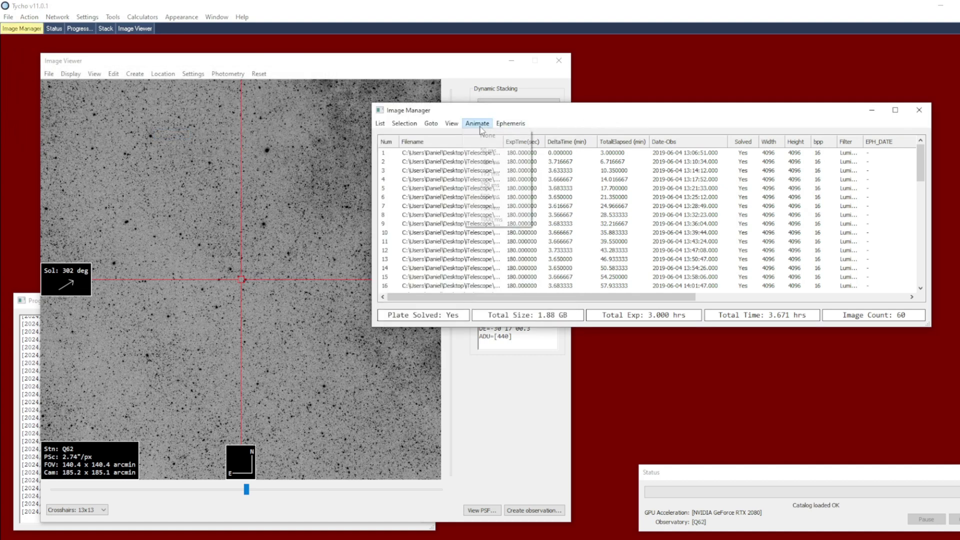
pyautogui.click(505, 162)
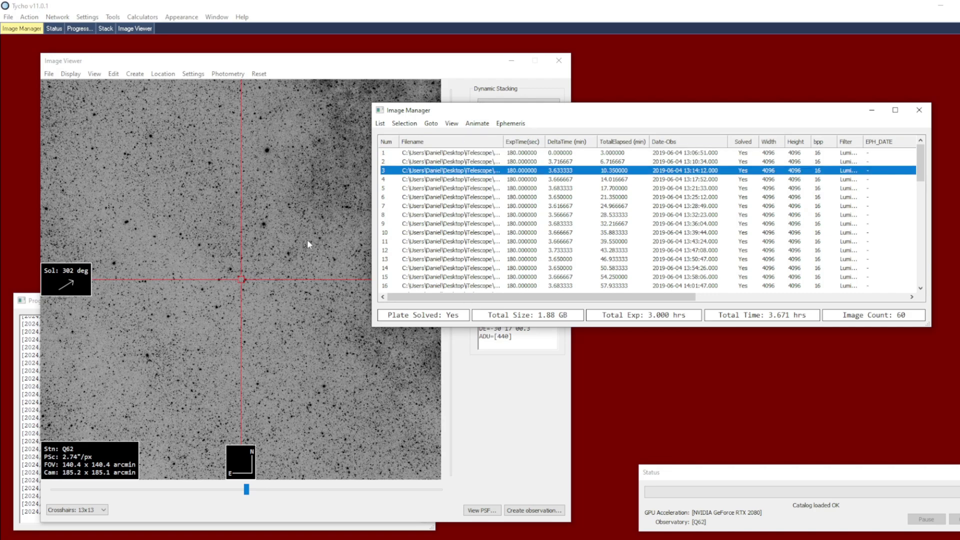
pyautogui.click(307, 239)
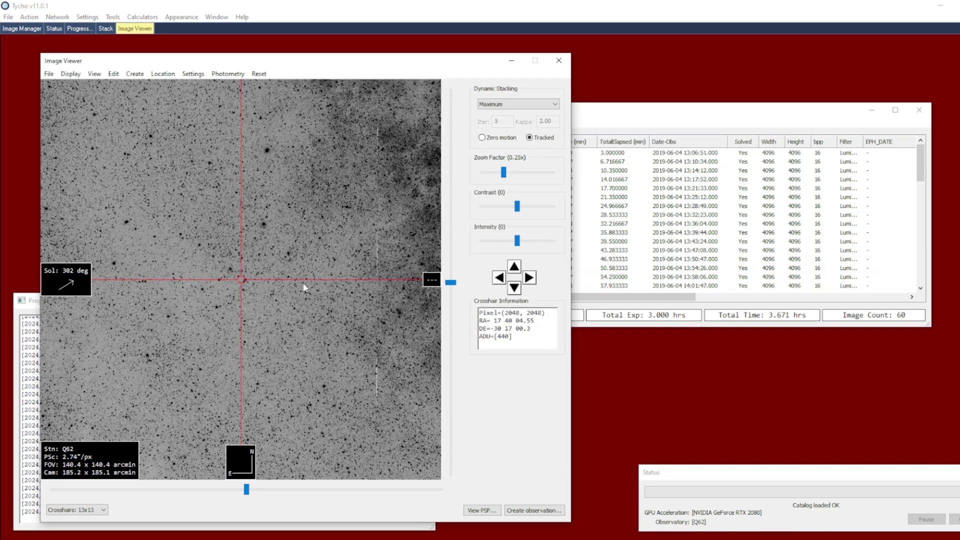
# Zoom and pan around the animated star field to search for the moving object
pyautogui.scroll(3, 303, 283)
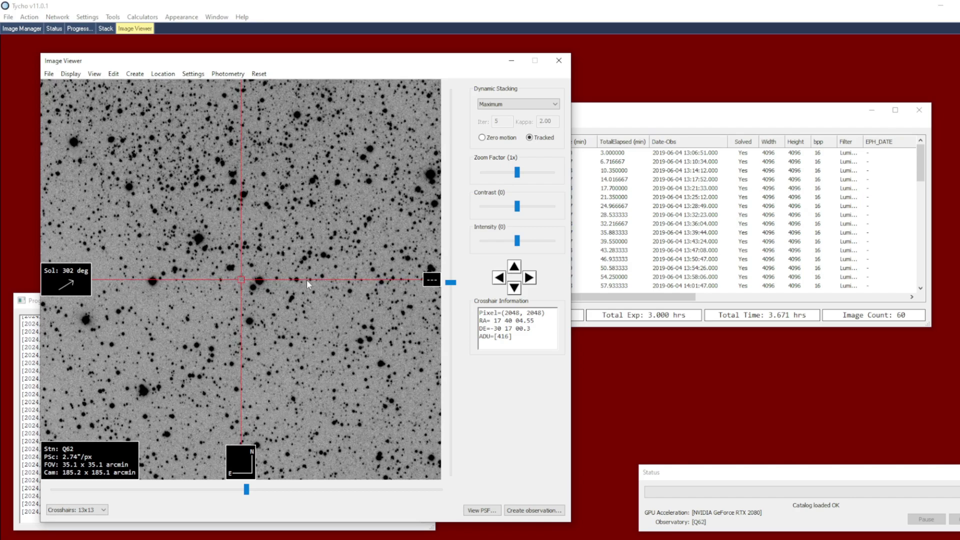
pyautogui.scroll(-3, 286, 283)
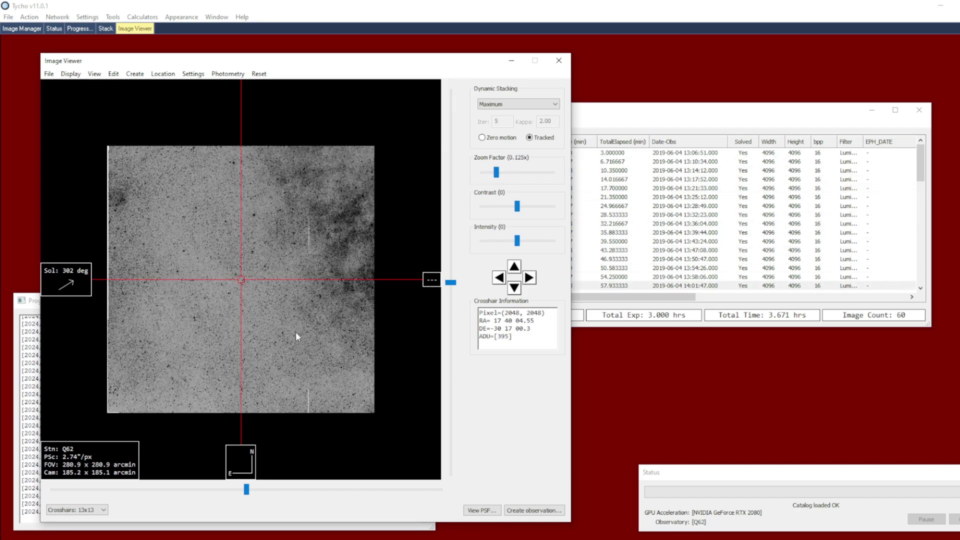
pyautogui.scroll(1, 295, 332)
pyautogui.moveTo(239, 246); pyautogui.dragTo(285, 317)
pyautogui.scroll(1, 226, 238)
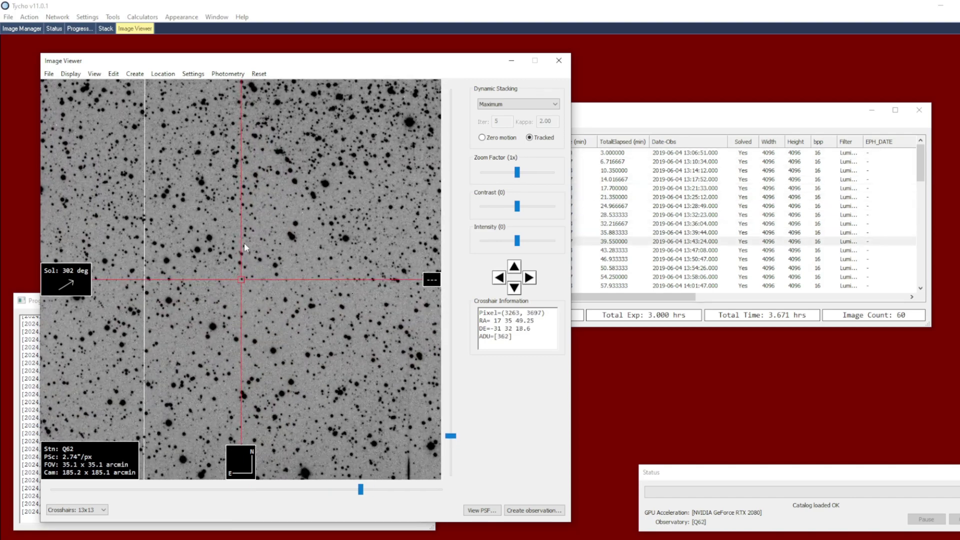
pyautogui.moveTo(244, 242); pyautogui.dragTo(261, 293)
pyautogui.scroll(-1, 261, 291)
pyautogui.moveTo(183, 221)
pyautogui.mouseDown()
pyautogui.moveTo(229, 271)
pyautogui.moveTo(308, 305)
pyautogui.moveTo(377, 290)
pyautogui.mouseUp()
pyautogui.moveTo(233, 268); pyautogui.dragTo(297, 271)
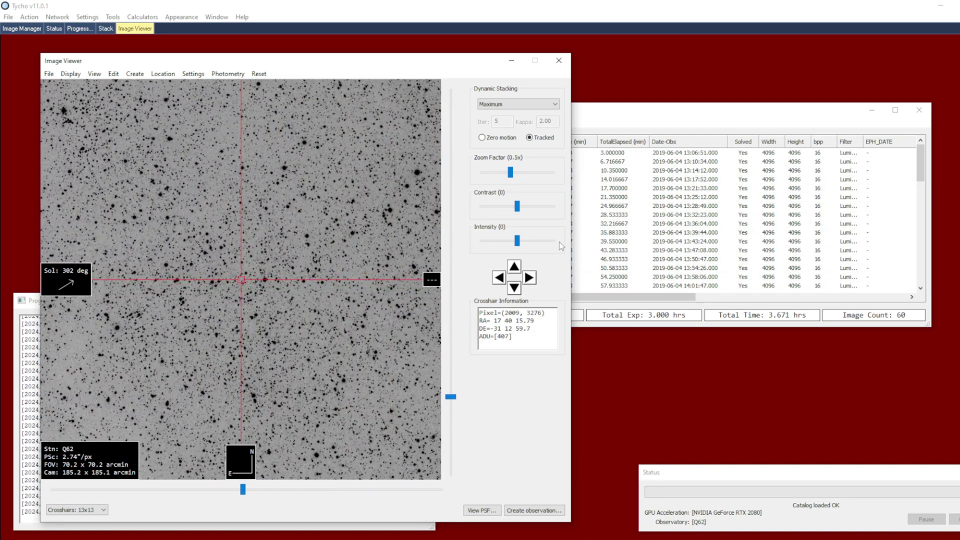
pyautogui.click(623, 242)
pyautogui.moveTo(236, 208); pyautogui.dragTo(409, 227)
pyautogui.moveTo(305, 228); pyautogui.dragTo(272, 288)
# Adjust the animation option and pan until the white streak is in view
pyautogui.click(700, 115)
pyautogui.click(477, 123)
pyautogui.click(488, 134)
pyautogui.click(263, 197)
pyautogui.moveTo(263, 197); pyautogui.dragTo(310, 278)
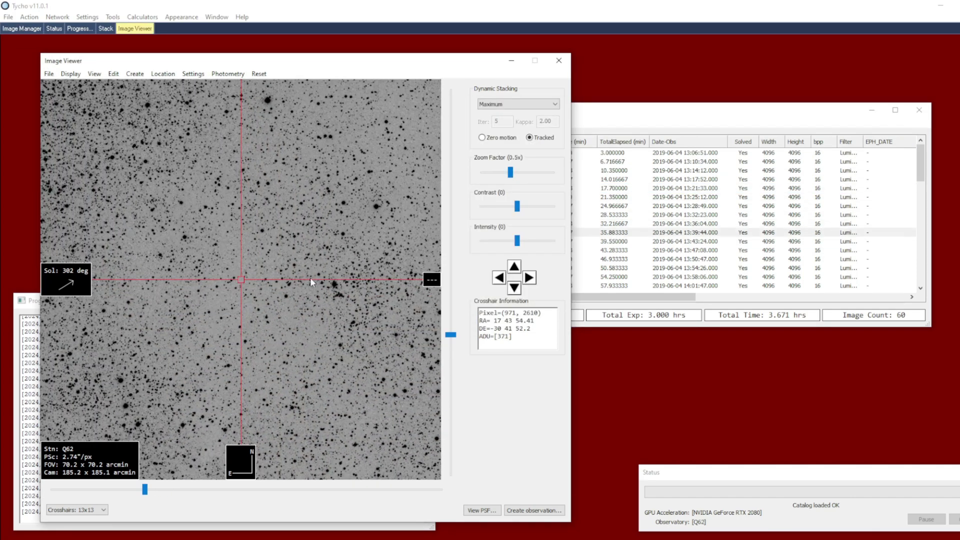
pyautogui.scroll(1, 310, 277)
pyautogui.moveTo(168, 162); pyautogui.dragTo(364, 325)
pyautogui.moveTo(287, 294); pyautogui.dragTo(341, 365)
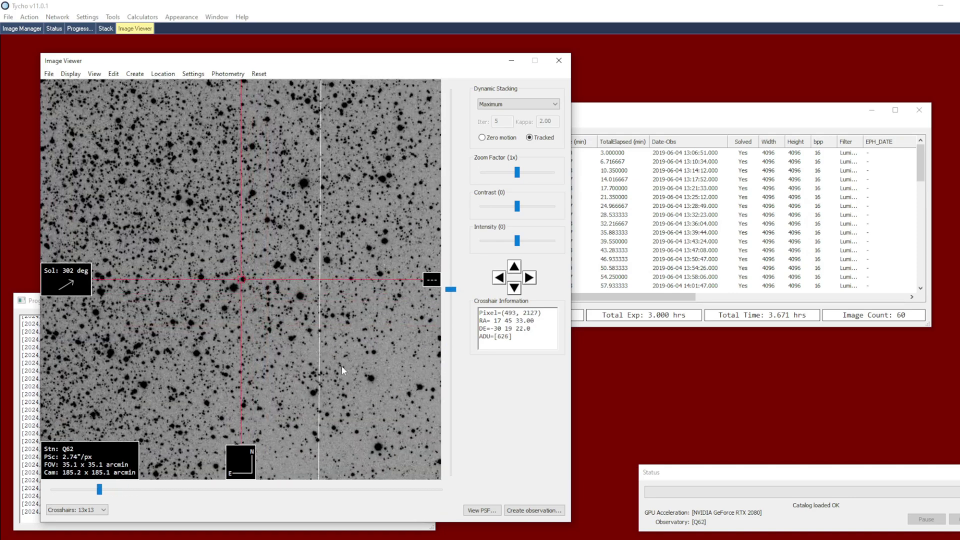
pyautogui.moveTo(265, 171); pyautogui.dragTo(259, 247)
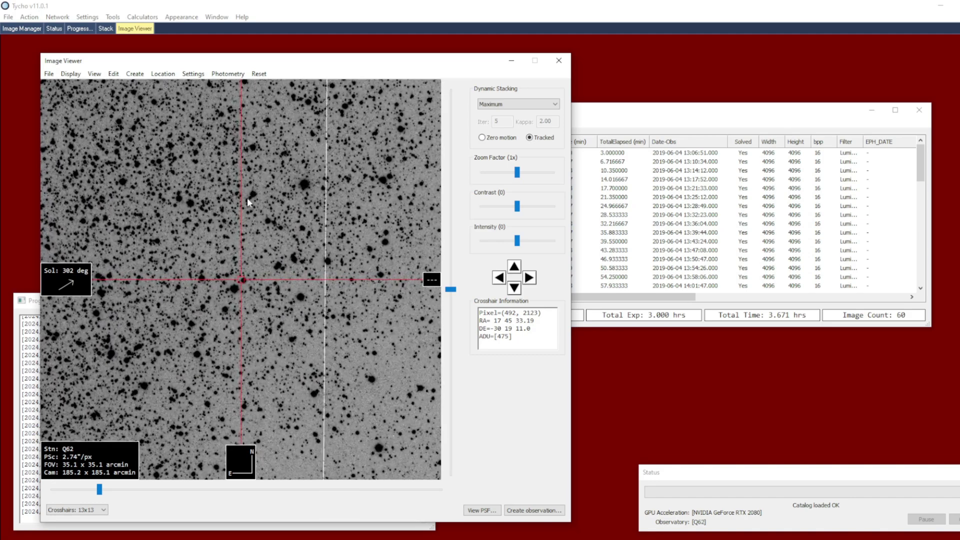
pyautogui.scroll(-1, 259, 281)
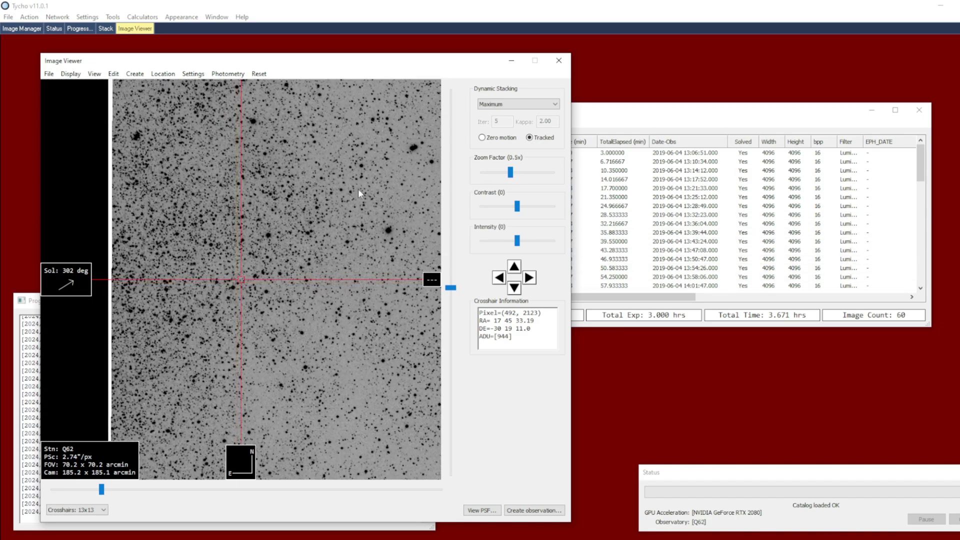
pyautogui.moveTo(364, 222); pyautogui.dragTo(156, 291)
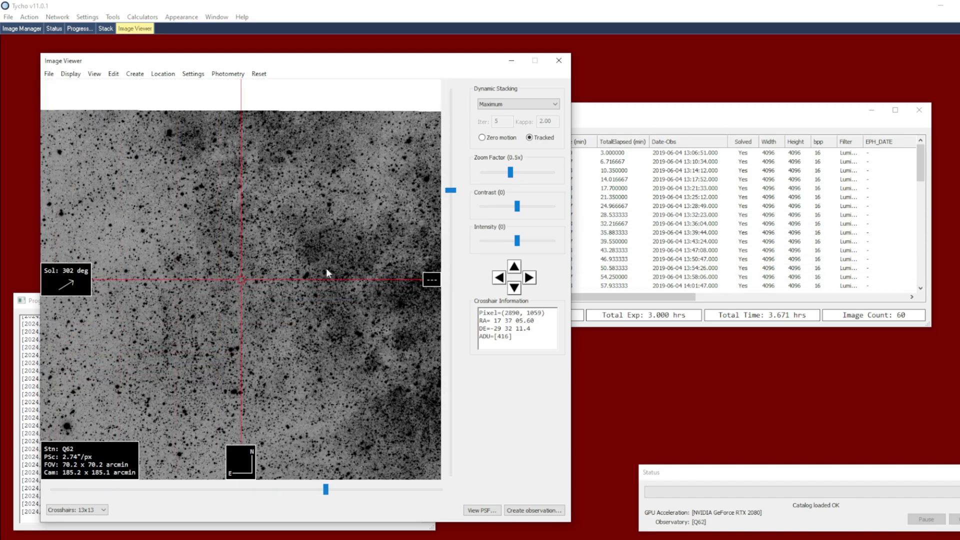
pyautogui.moveTo(326, 273); pyautogui.dragTo(210, 280)
pyautogui.scroll(2, 238, 278)
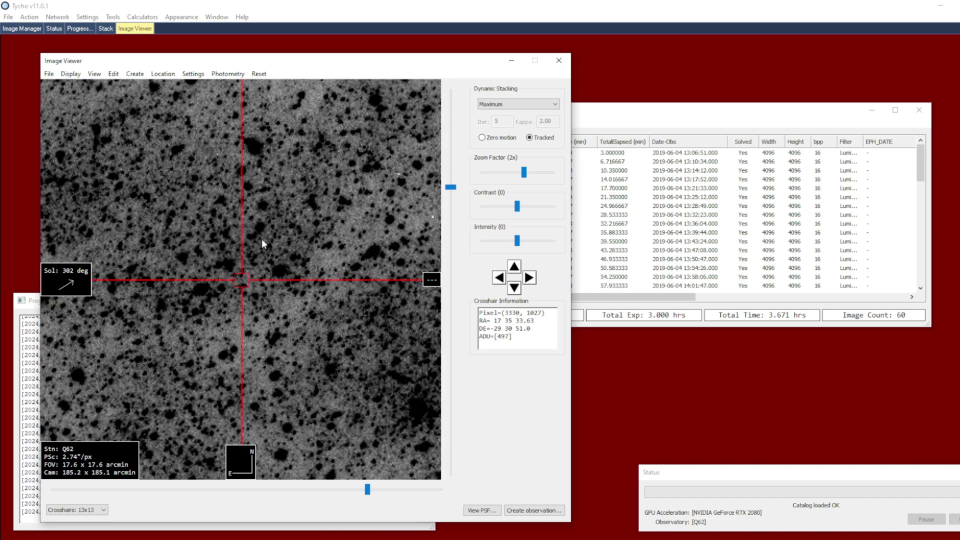
# Clear the image list and reload all 60 image files
pyautogui.click(576, 206)
pyautogui.click(380, 123)
pyautogui.click(400, 220)
pyautogui.click(381, 124)
pyautogui.click(397, 134)
pyautogui.hotkey('ctrl', 'a')
pyautogui.click(757, 286)
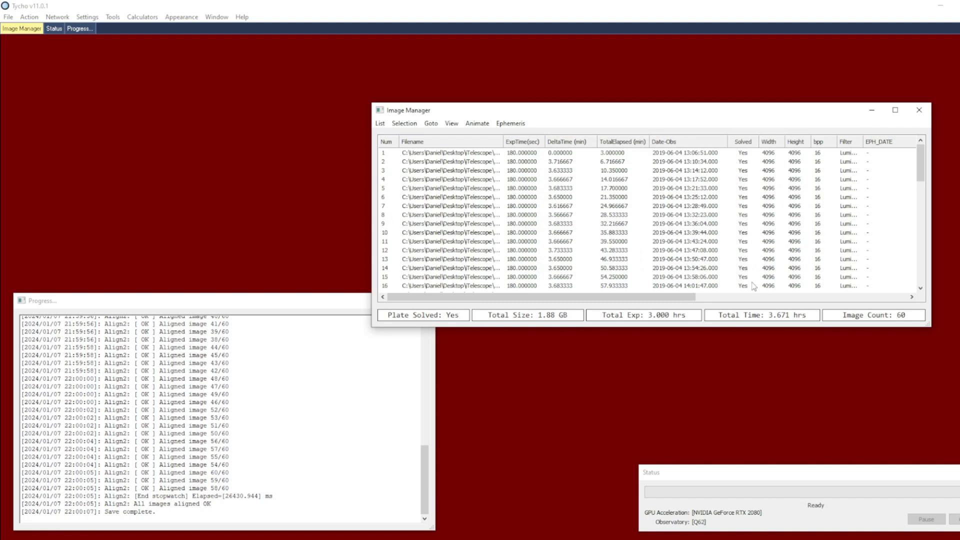
# Run Align Images again in Star match mode on the reloaded 60 images
pyautogui.click(33, 17)
pyautogui.click(80, 79)
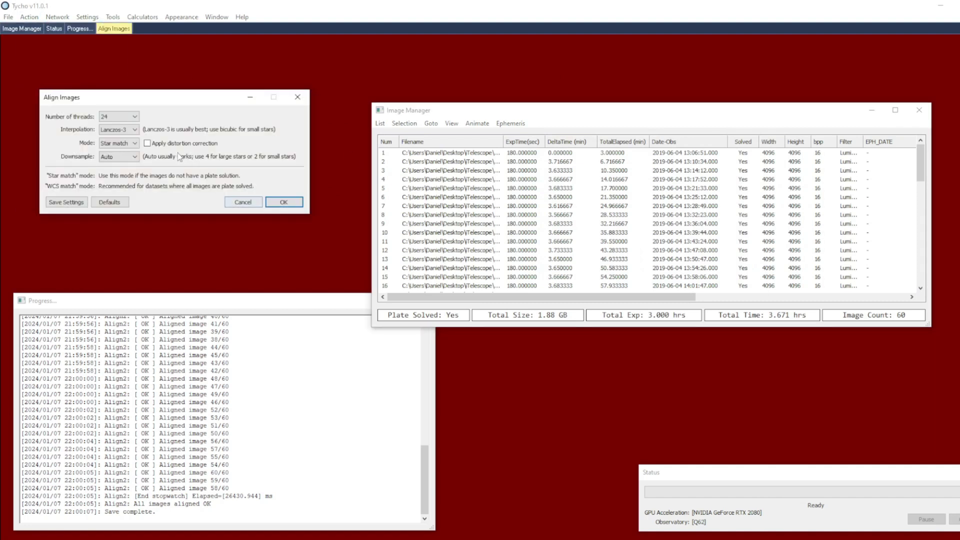
pyautogui.click(284, 203)
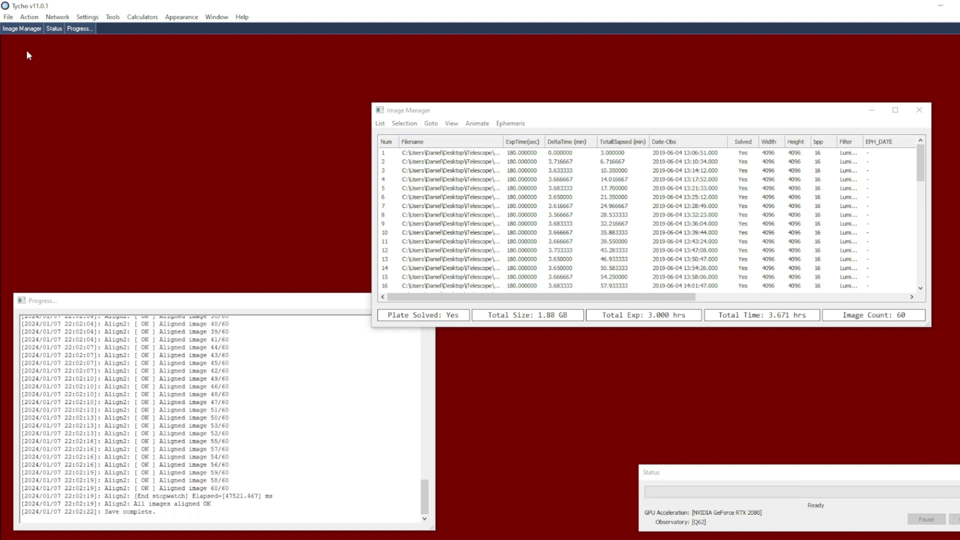
# Open the aligned images in the Image Viewer and play them as an animation
pyautogui.click(28, 17)
pyautogui.click(84, 51)
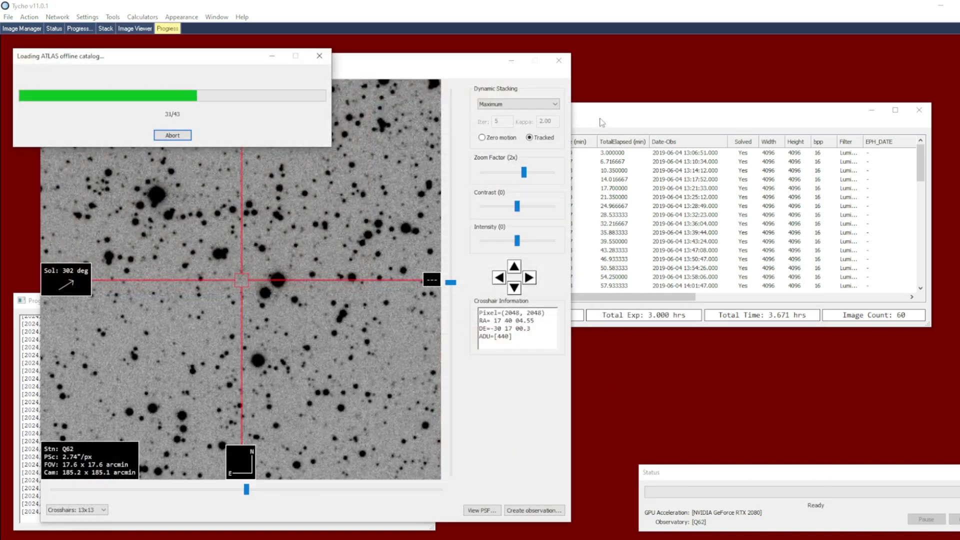
pyautogui.click(477, 123)
pyautogui.click(478, 124)
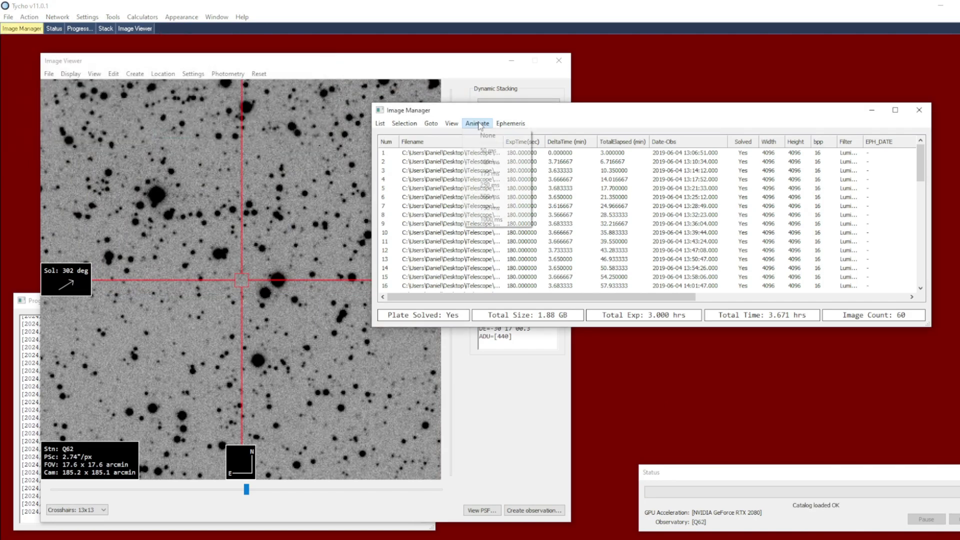
pyautogui.click(487, 150)
# Zoom in and out on the animated star field, then return to the image list
pyautogui.scroll(-2, 319, 230)
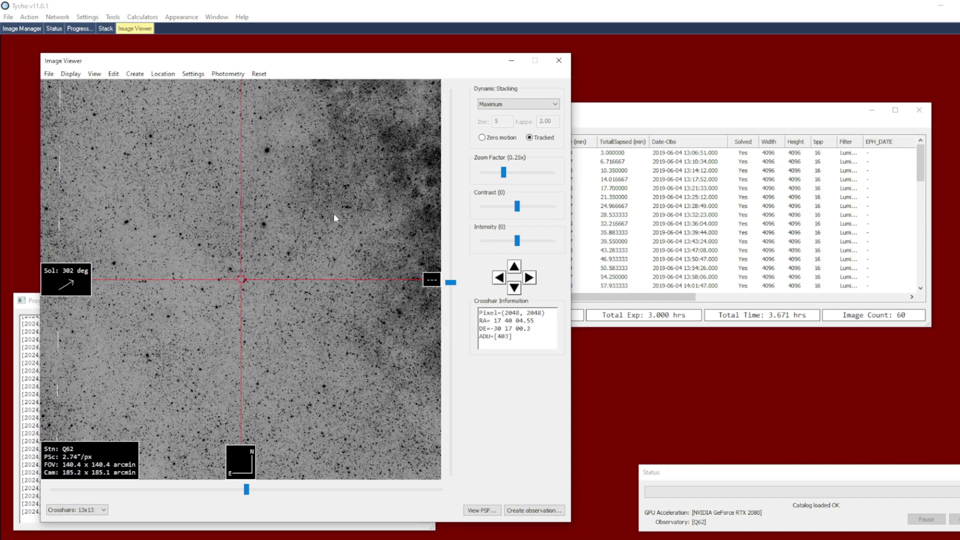
pyautogui.moveTo(334, 213); pyautogui.dragTo(219, 258)
pyautogui.scroll(2, 212, 266)
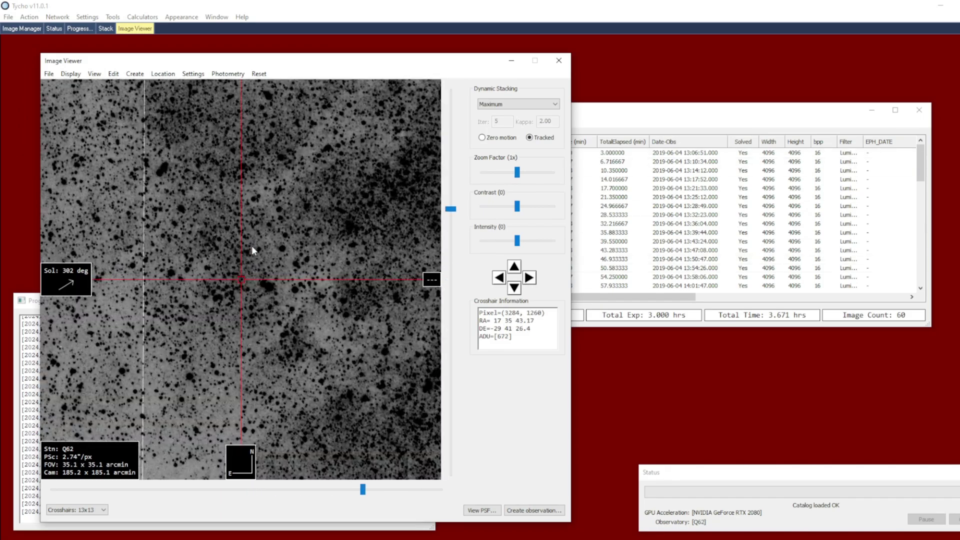
pyautogui.scroll(1, 251, 245)
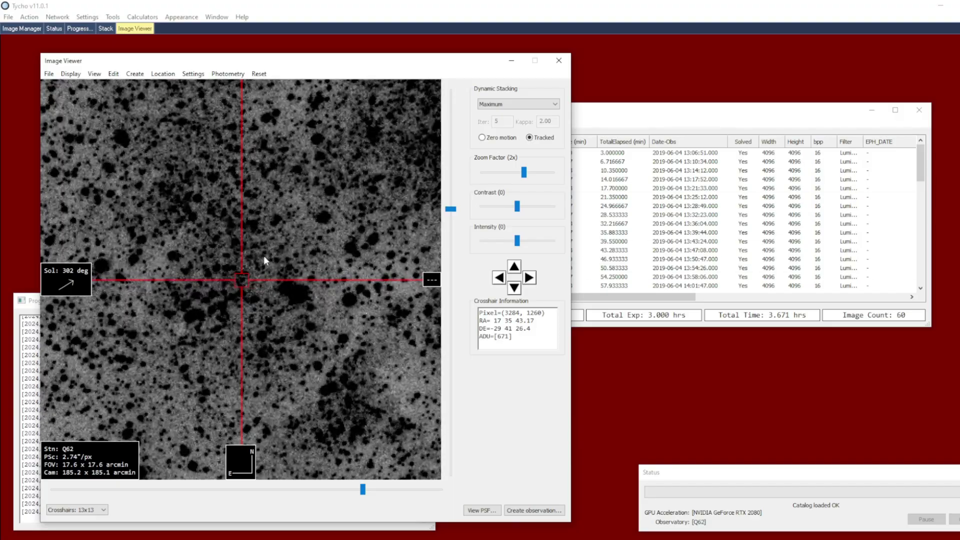
pyautogui.scroll(-1, 264, 254)
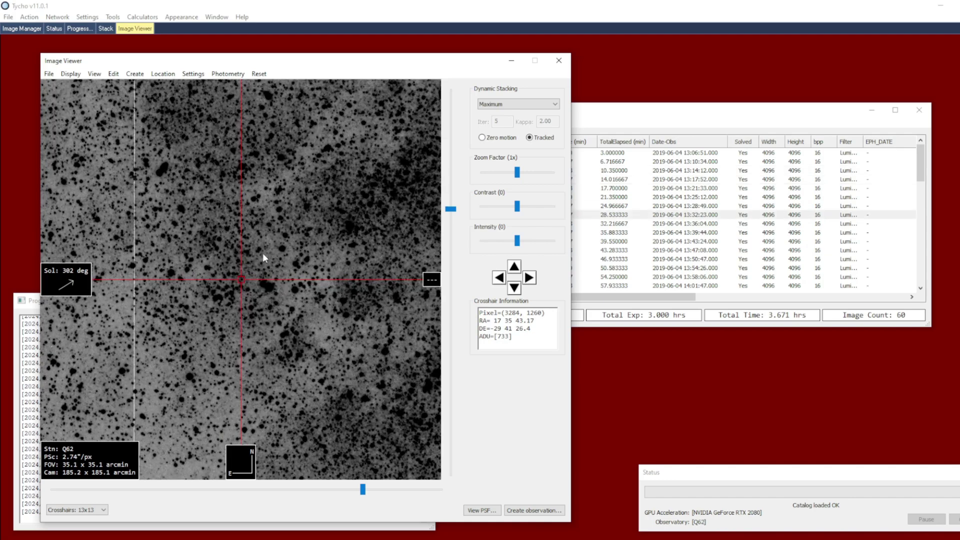
pyautogui.scroll(-1, 269, 256)
pyautogui.scroll(2, 280, 266)
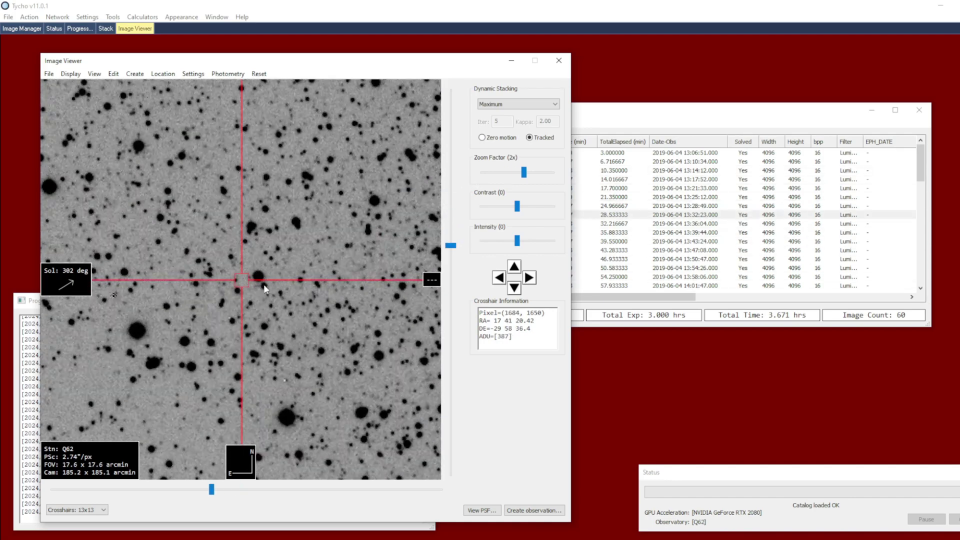
pyautogui.scroll(-1, 320, 273)
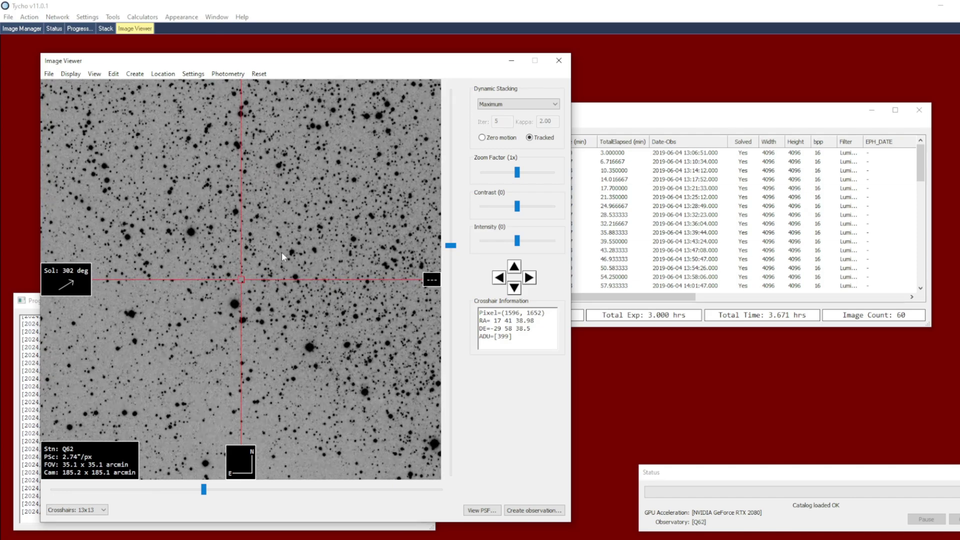
pyautogui.click(690, 224)
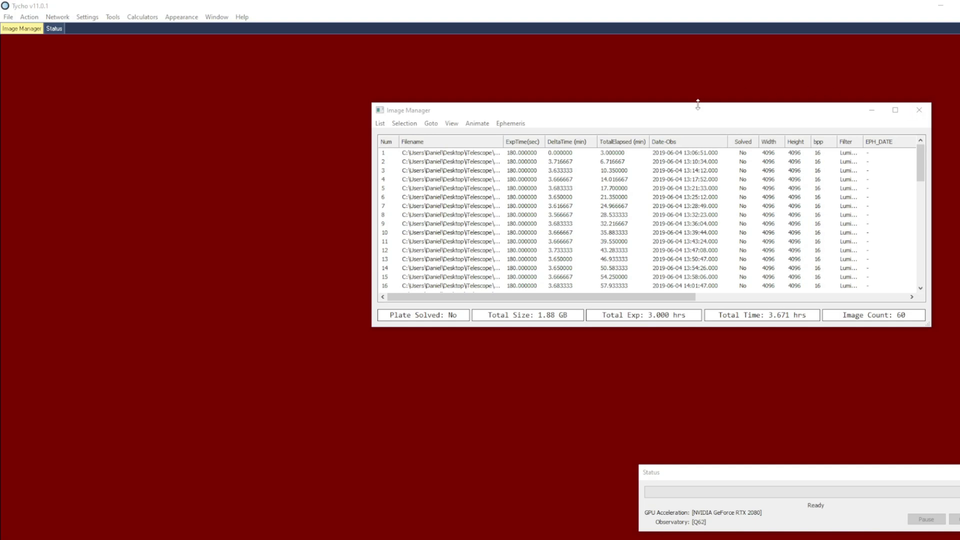
pyautogui.click(697, 112)
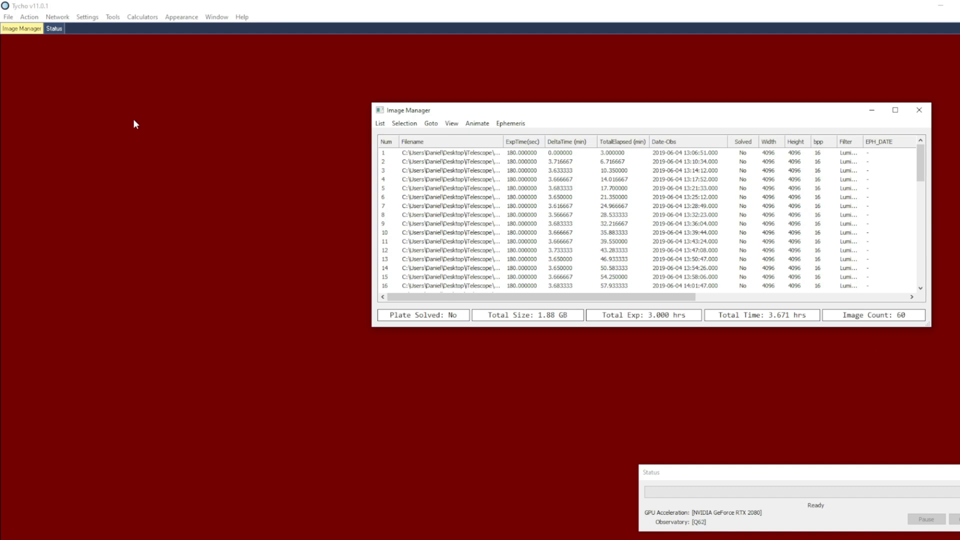
# Plate-solve all 60 images with the default settings
pyautogui.click(29, 17)
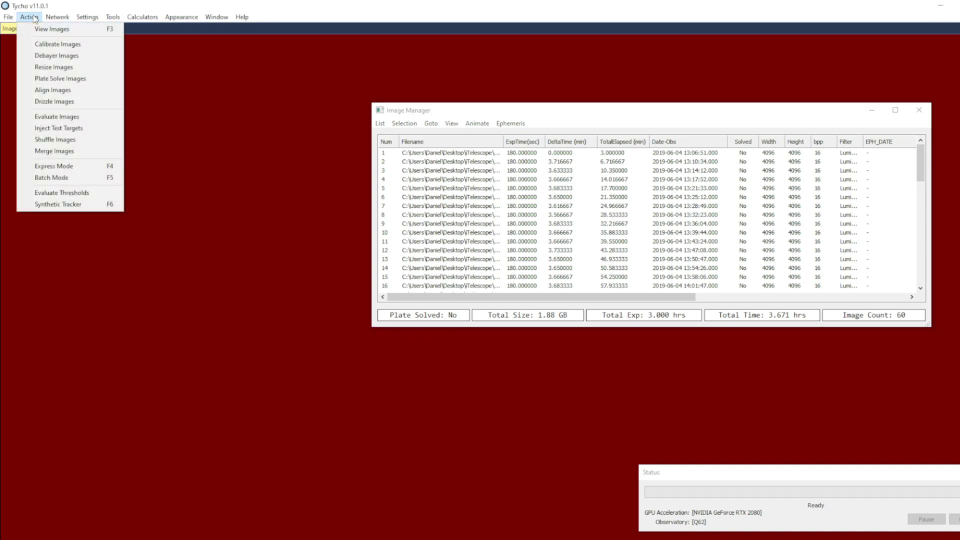
pyautogui.click(98, 81)
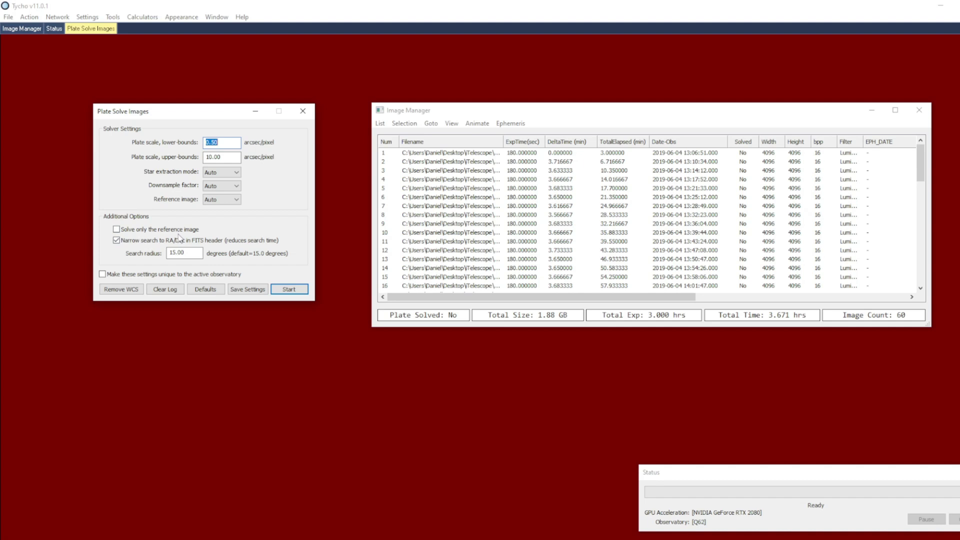
pyautogui.click(293, 289)
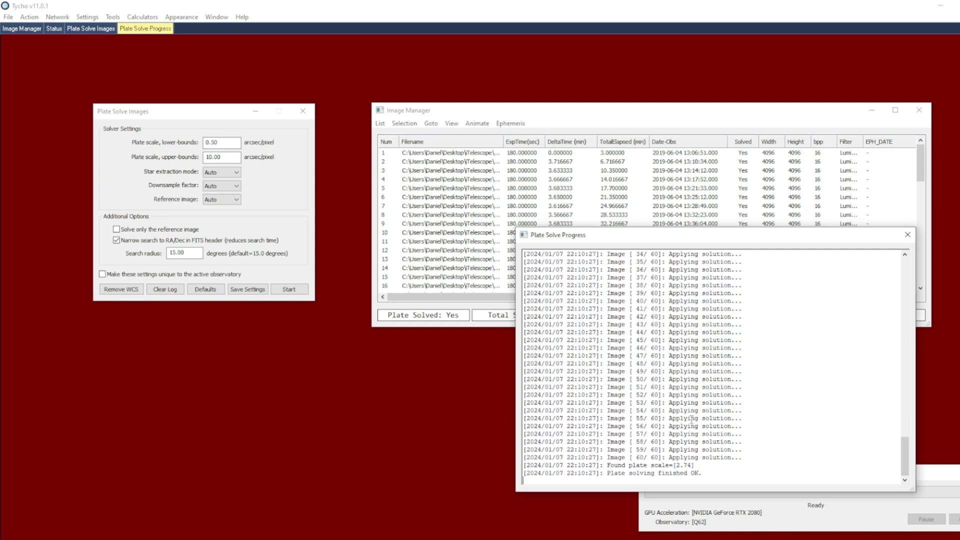
pyautogui.click(29, 16)
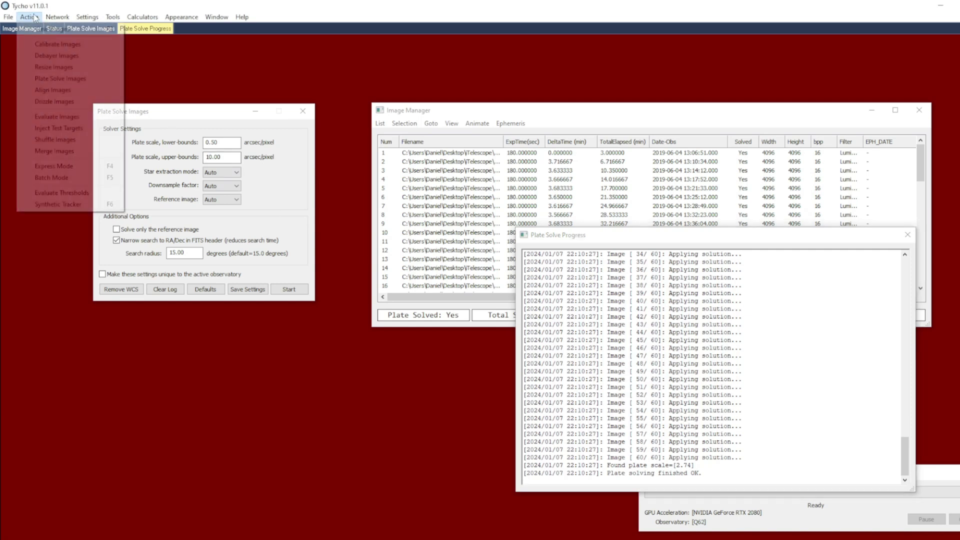
# Align the 60 plate-solved images using WCS match mode
pyautogui.click(83, 95)
pyautogui.click(133, 144)
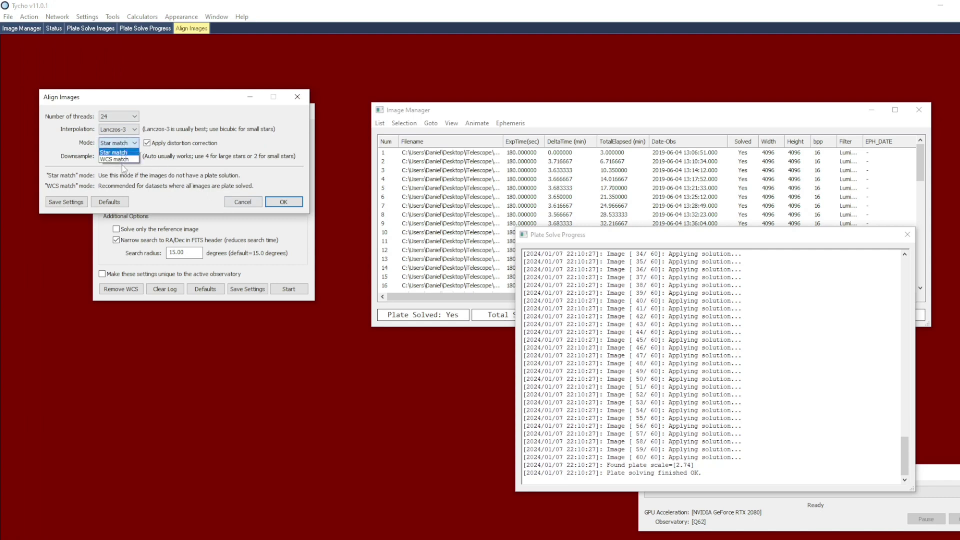
pyautogui.click(118, 159)
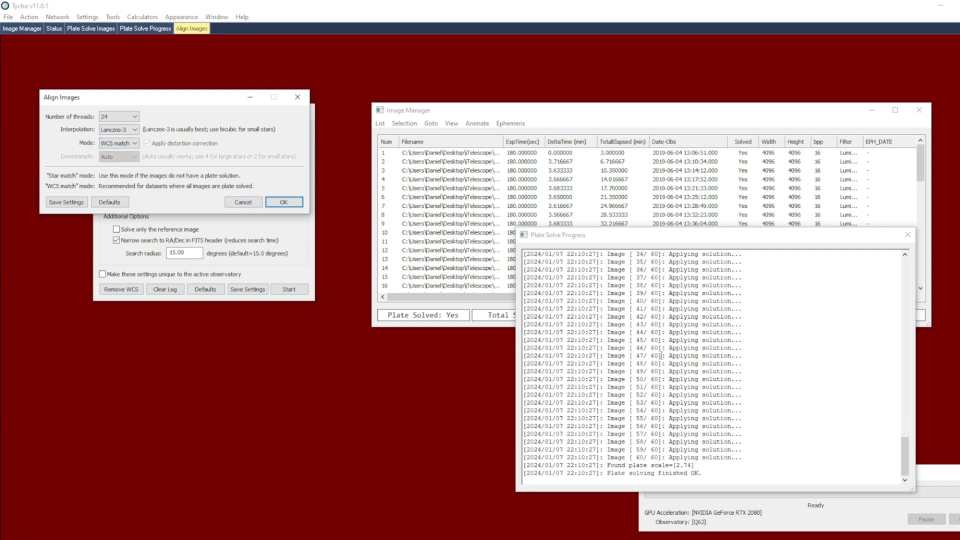
pyautogui.moveTo(907, 464); pyautogui.dragTo(906, 387)
pyautogui.scroll(-1, 671, 425)
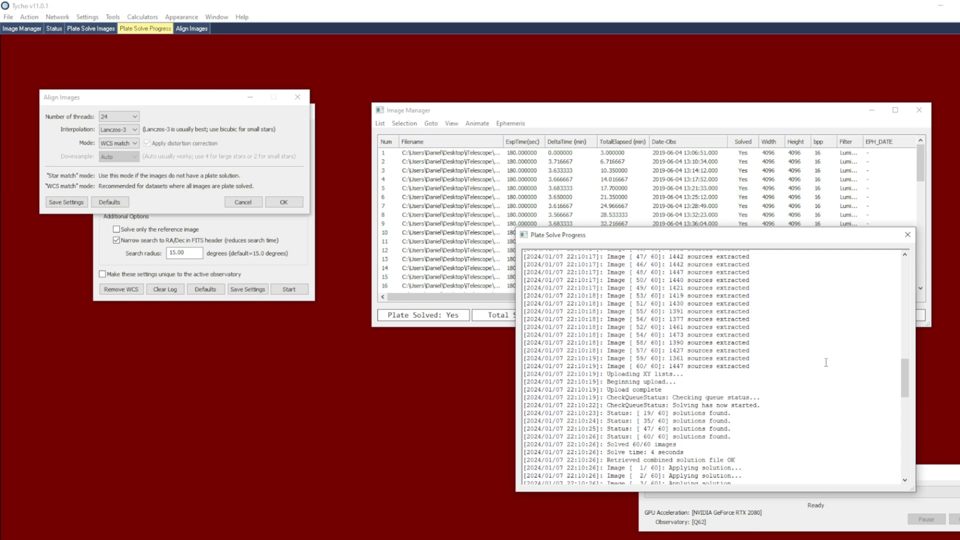
pyautogui.moveTo(906, 378); pyautogui.dragTo(904, 458)
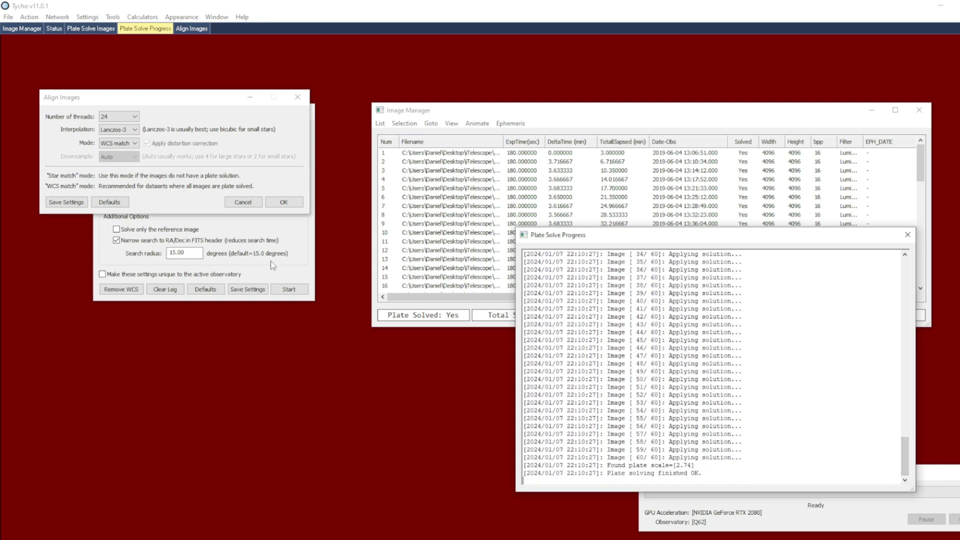
pyautogui.click(674, 142)
pyautogui.moveTo(921, 165); pyautogui.dragTo(921, 266)
pyautogui.click(285, 203)
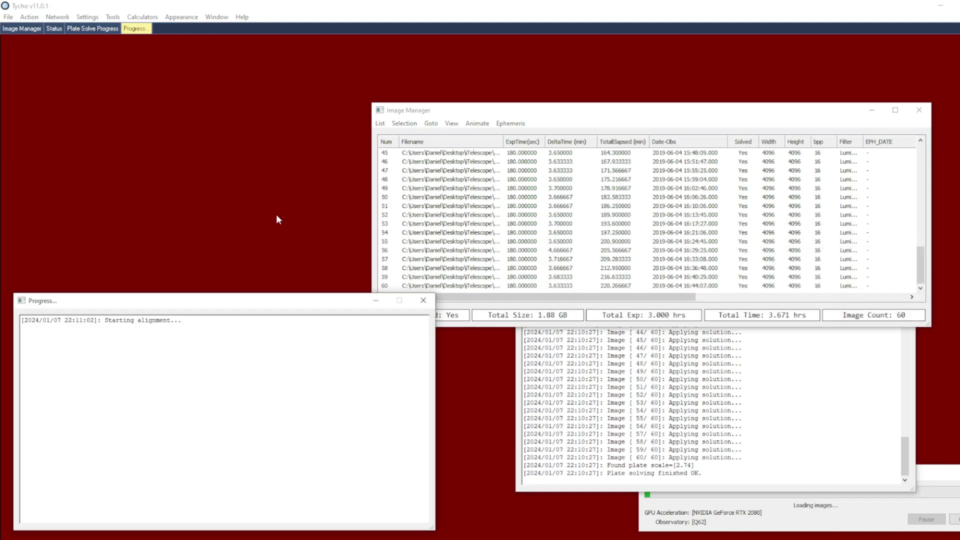
# Check the progress log for the elapsed alignment time
pyautogui.click(695, 512)
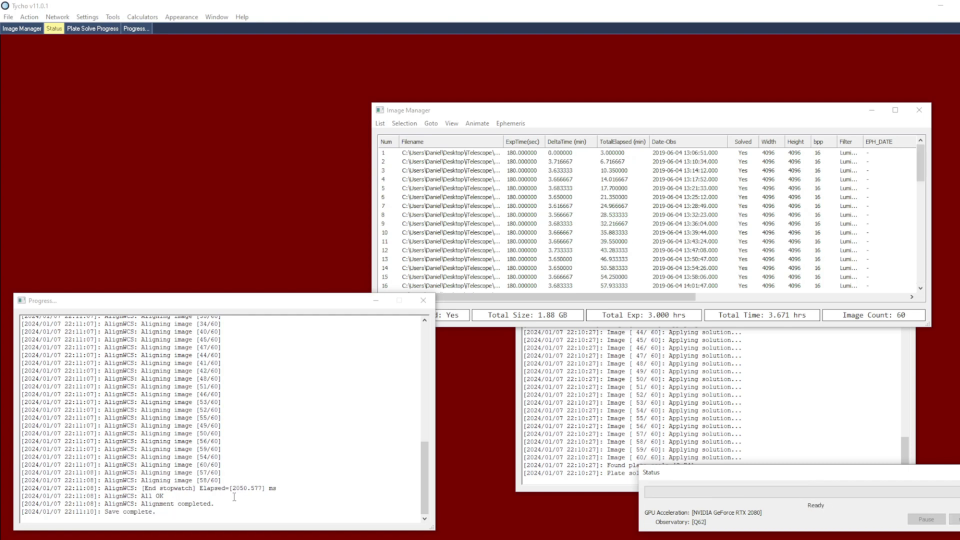
pyautogui.click(220, 488)
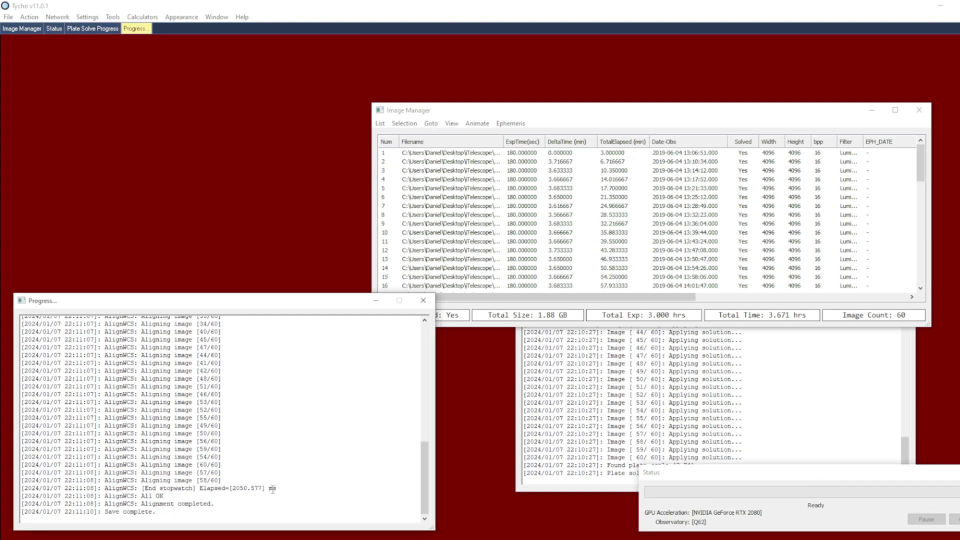
pyautogui.moveTo(276, 489); pyautogui.dragTo(219, 489)
pyautogui.click(199, 490)
# Load the WCS-aligned images into the viewer, start the animation, and zoom to 4x
pyautogui.click(31, 17)
pyautogui.click(38, 30)
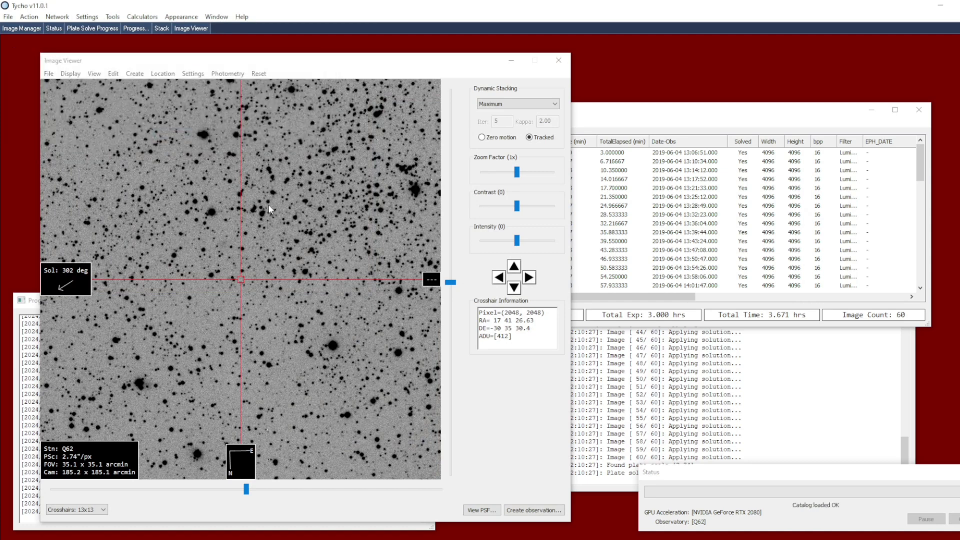
pyautogui.click(478, 123)
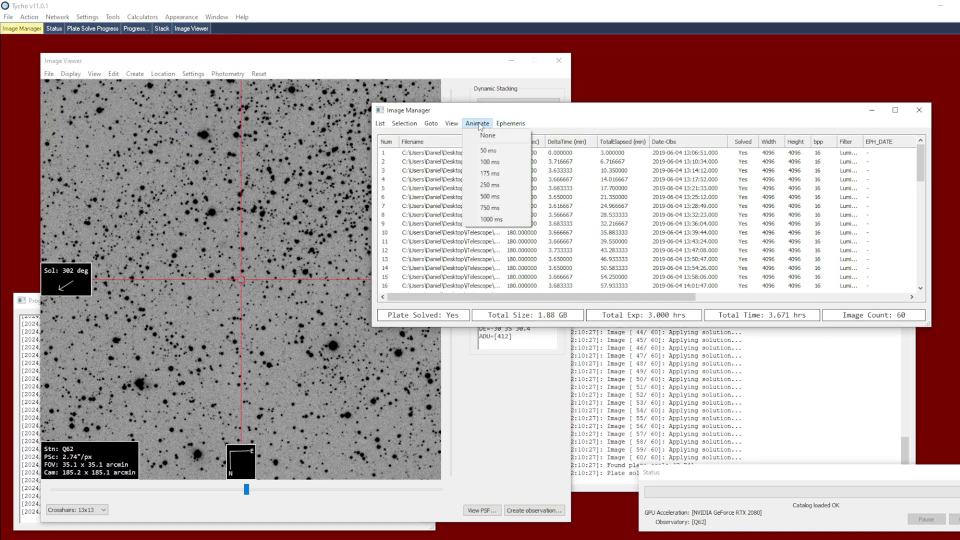
pyautogui.click(492, 164)
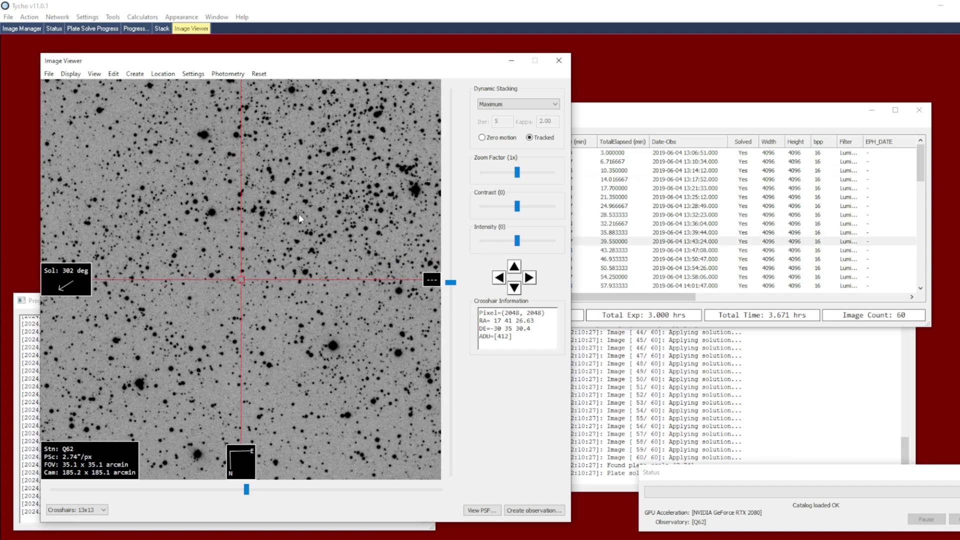
pyautogui.scroll(1, 298, 214)
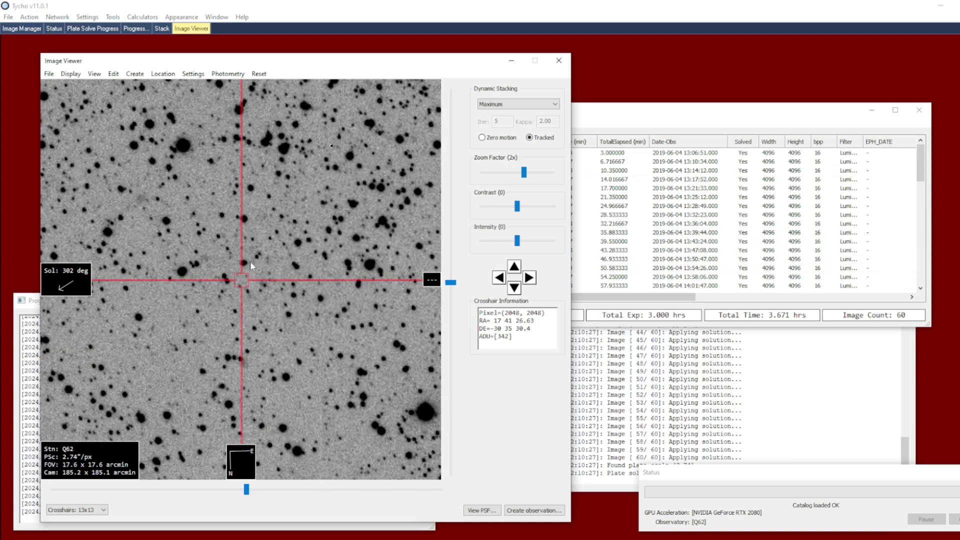
pyautogui.scroll(-4, 260, 266)
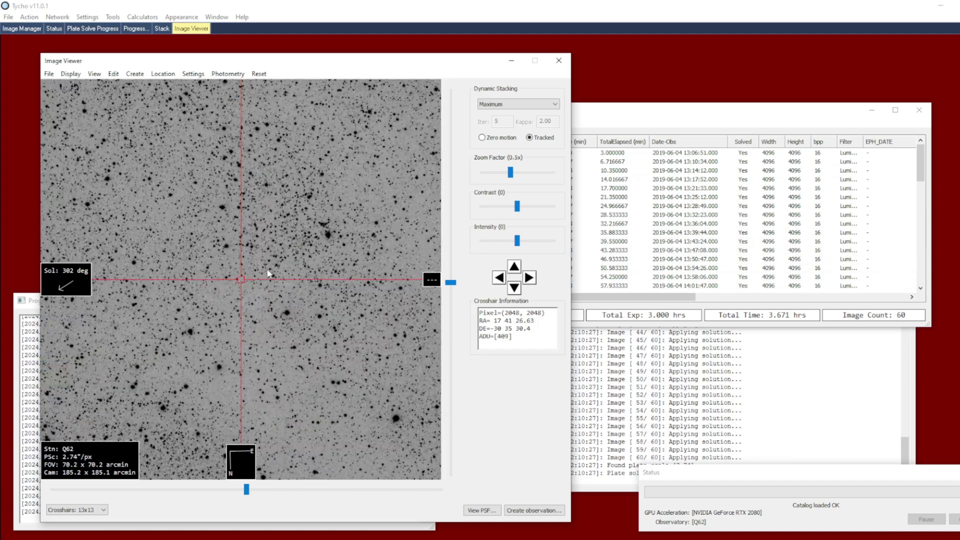
pyautogui.scroll(2, 365, 175)
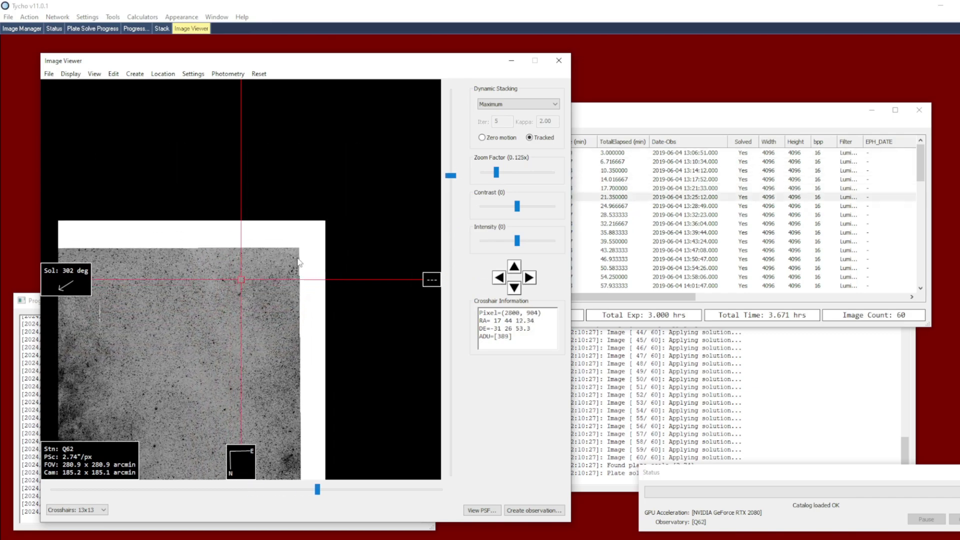
pyautogui.scroll(1, 291, 233)
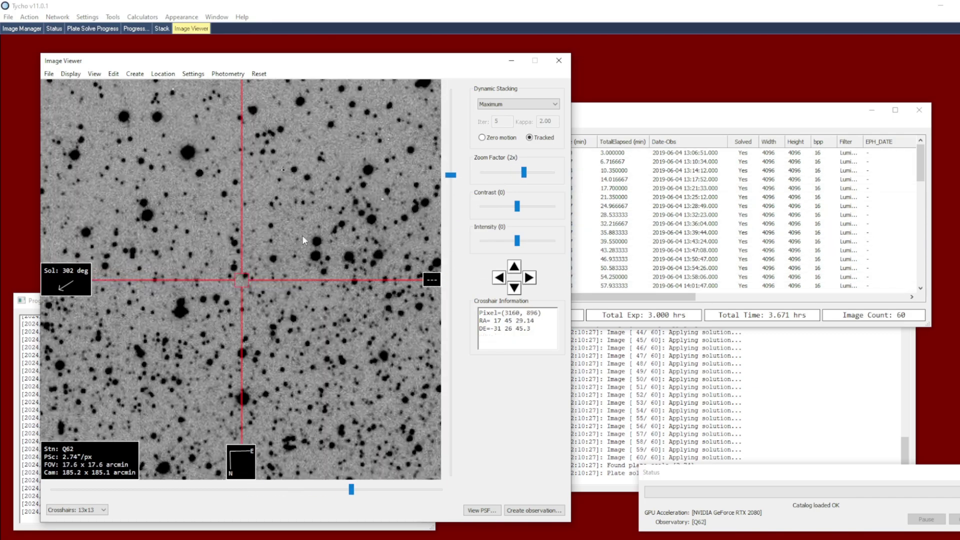
pyautogui.scroll(1, 230, 269)
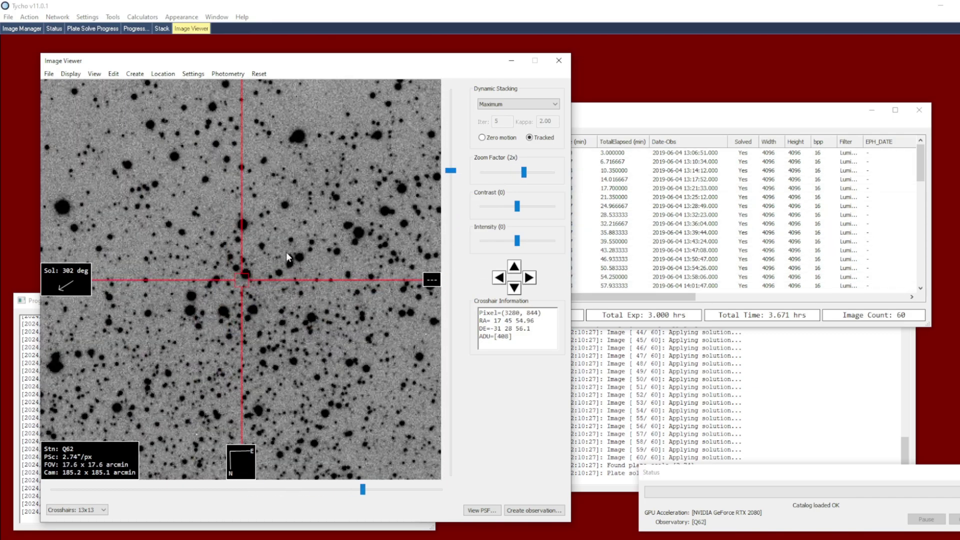
# Re-centre the view and play the frames at 50 ms, zooming in and back out
pyautogui.click(274, 260)
pyautogui.click(625, 152)
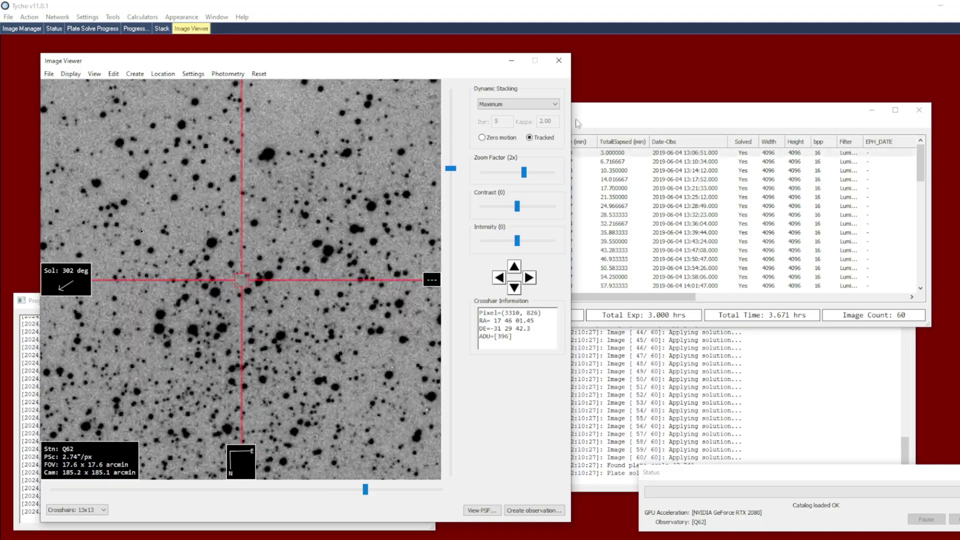
pyautogui.click(477, 123)
pyautogui.click(488, 150)
pyautogui.click(306, 171)
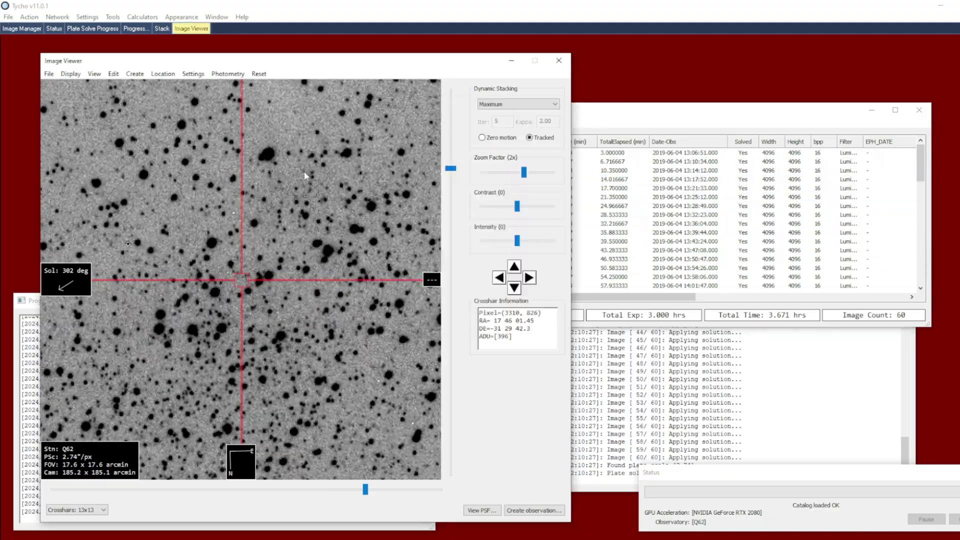
pyautogui.scroll(1, 319, 178)
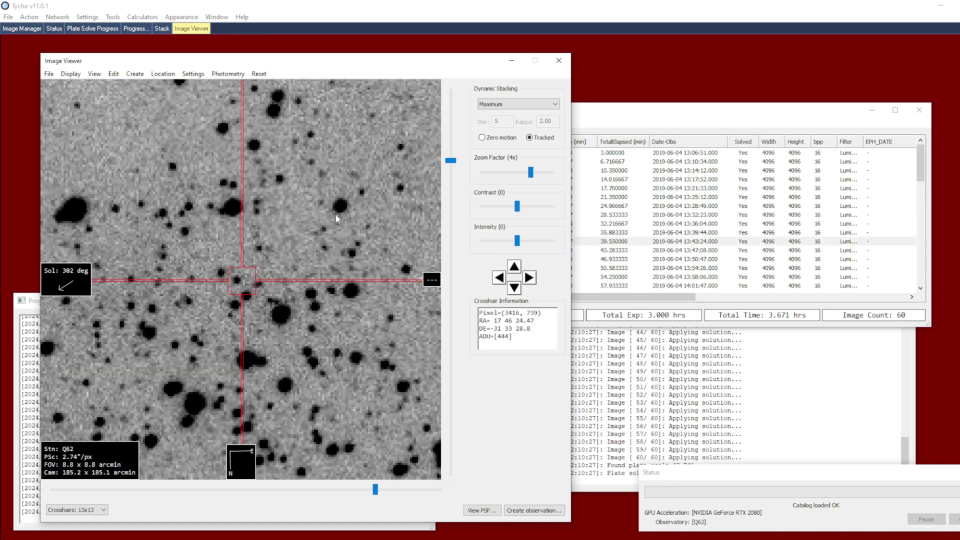
pyautogui.scroll(-2, 329, 220)
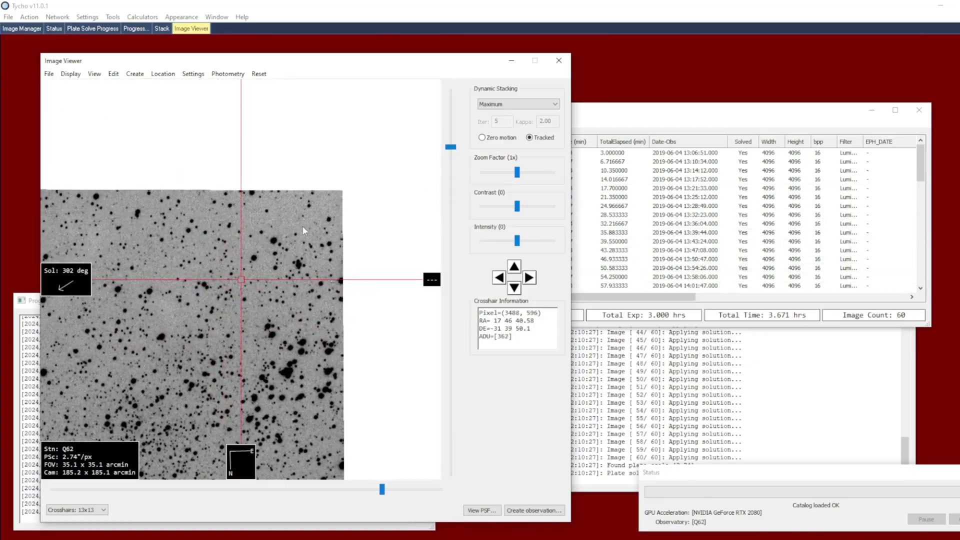
# Zoom the Image Viewer in to 8x, out to 0.25x, and pan the star field
pyautogui.scroll(1, 302, 226)
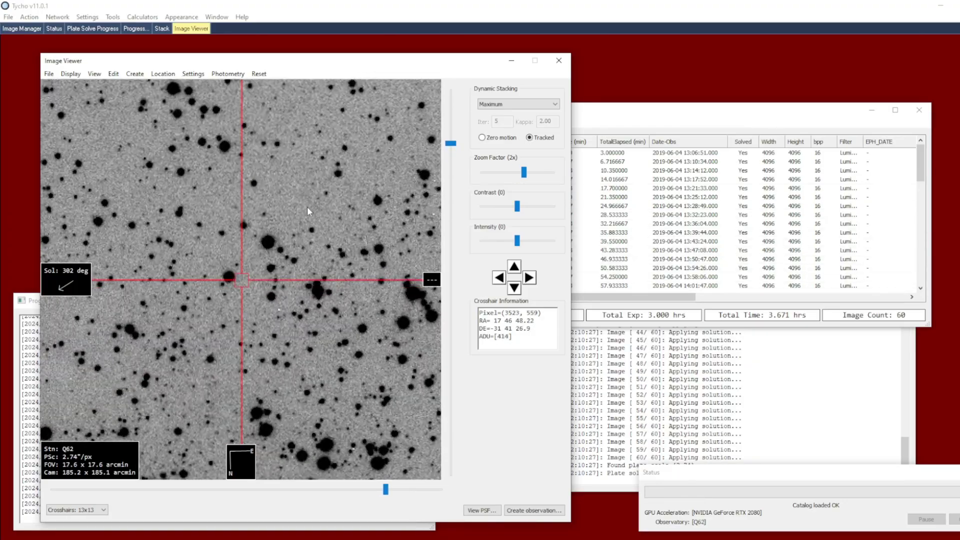
pyautogui.scroll(2, 298, 218)
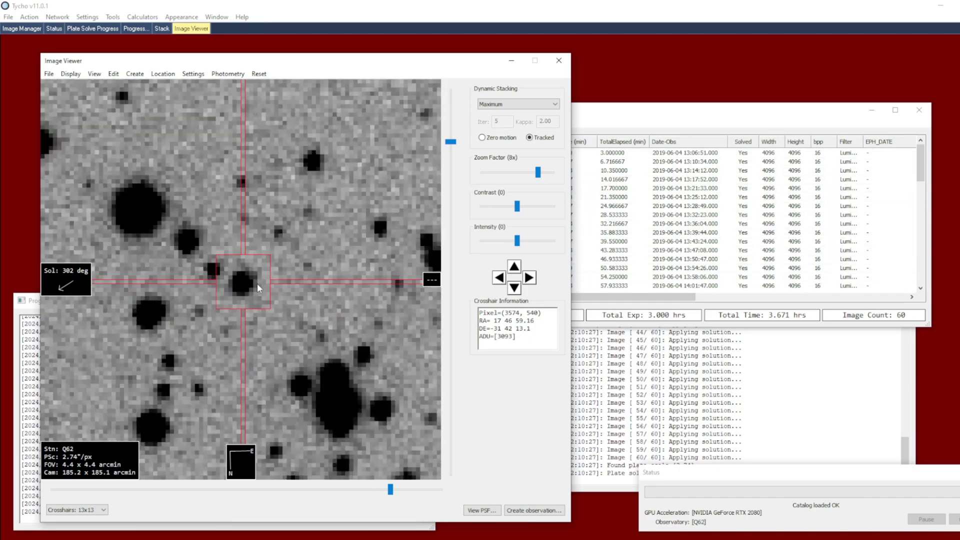
pyautogui.scroll(-1, 257, 283)
pyautogui.scroll(-4, 257, 282)
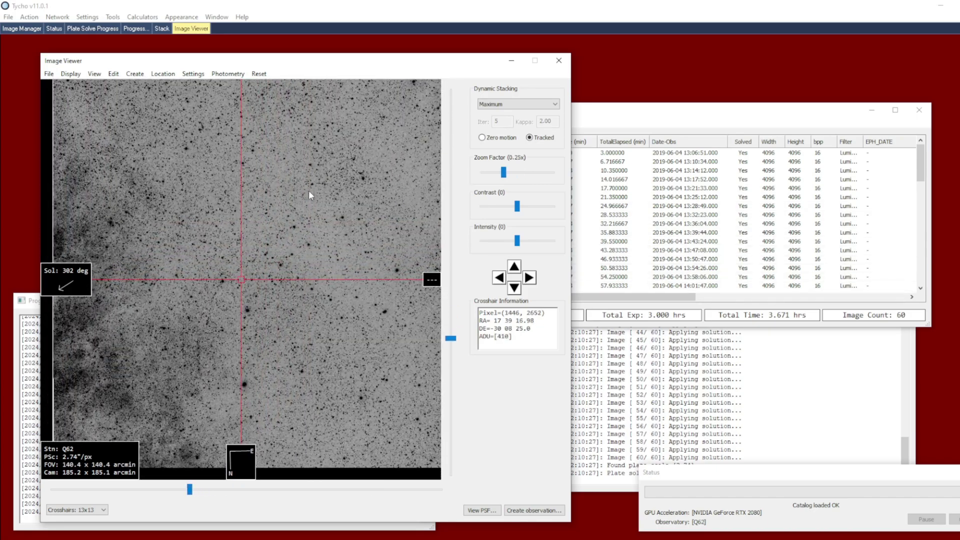
pyautogui.moveTo(309, 195); pyautogui.dragTo(285, 199)
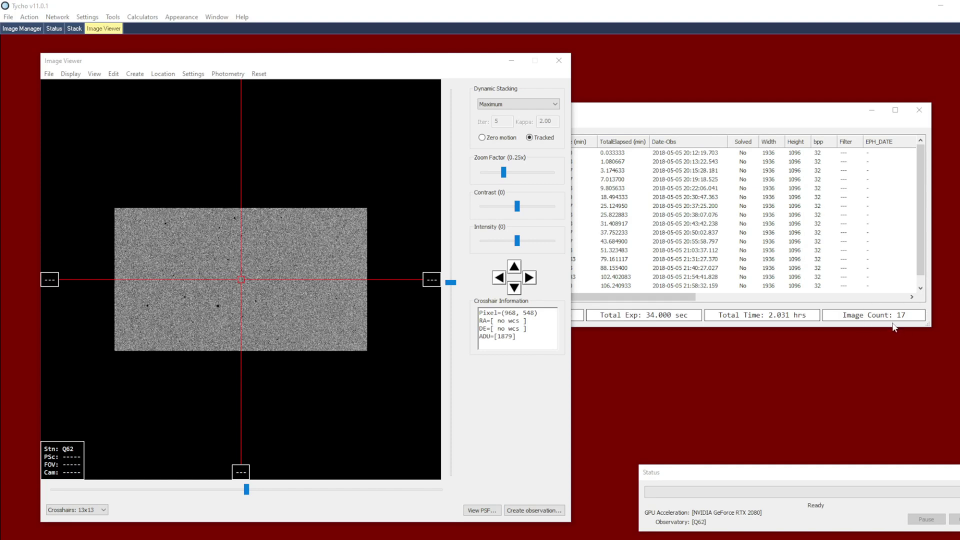
# Play the unaligned 17-image set as an animation in the Image Viewer
pyautogui.click(789, 321)
pyautogui.click(334, 257)
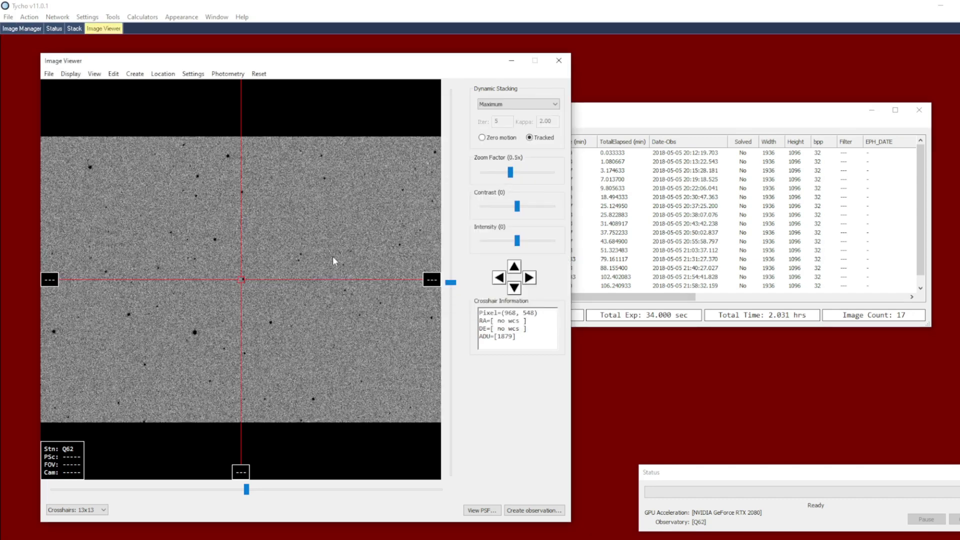
pyautogui.click(643, 142)
pyautogui.click(477, 124)
pyautogui.click(490, 161)
pyautogui.click(292, 208)
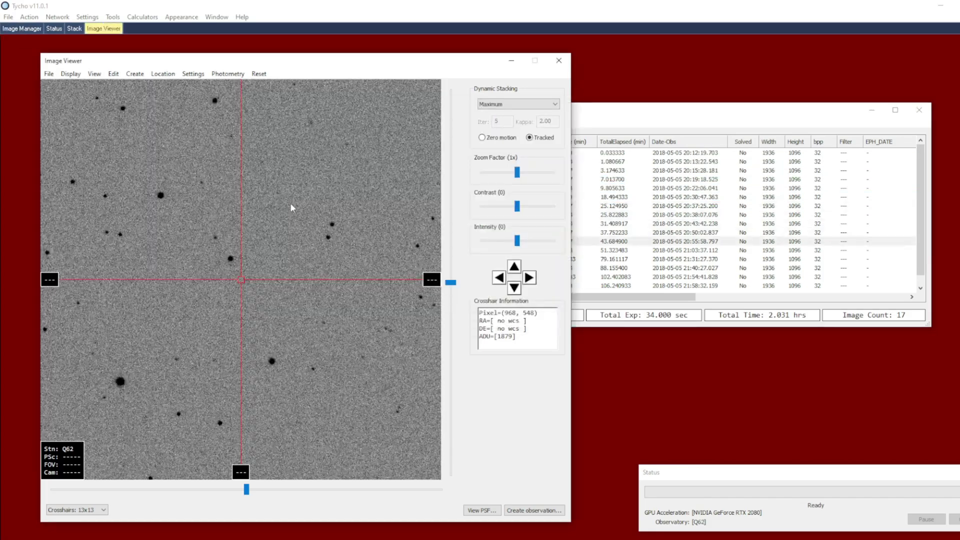
# Display image 7 of the set and bring up the Action menu
pyautogui.click(649, 194)
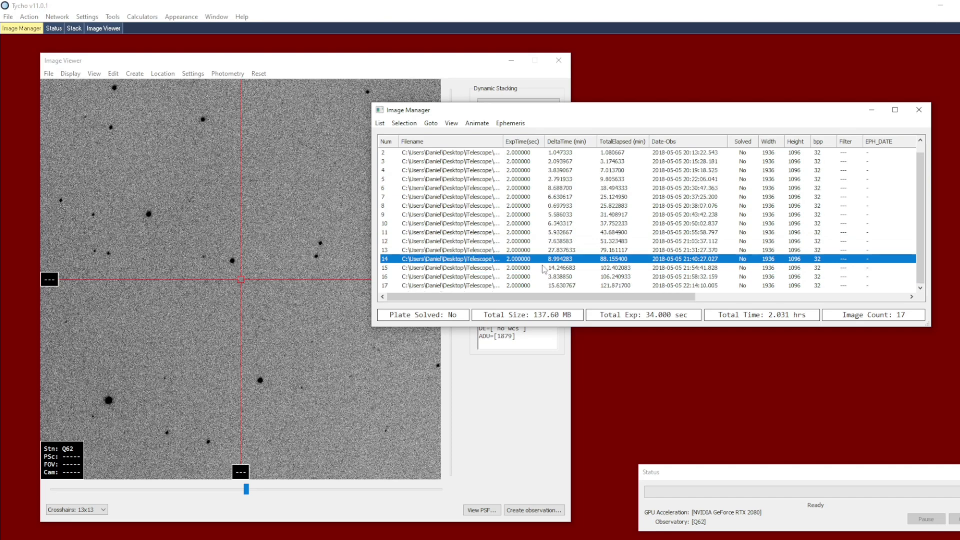
pyautogui.click(531, 197)
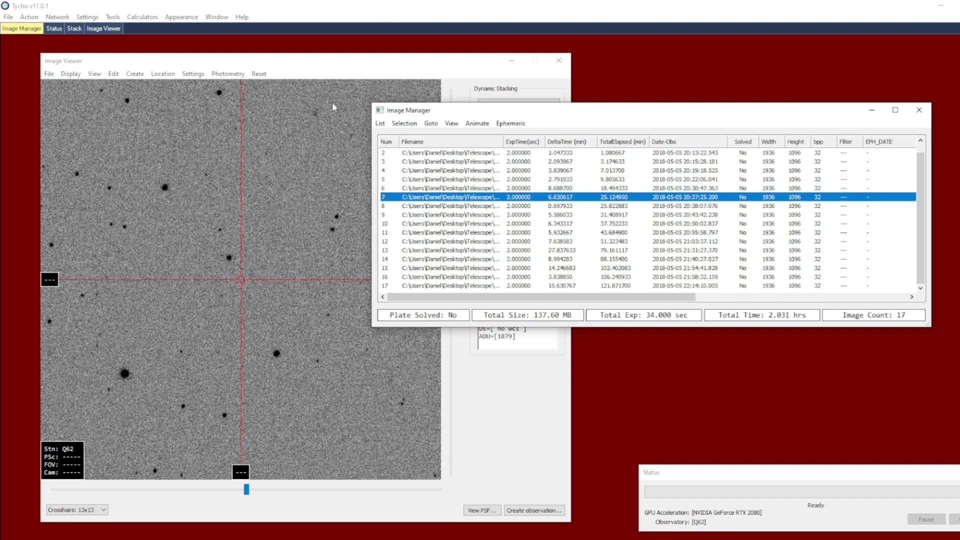
pyautogui.click(29, 17)
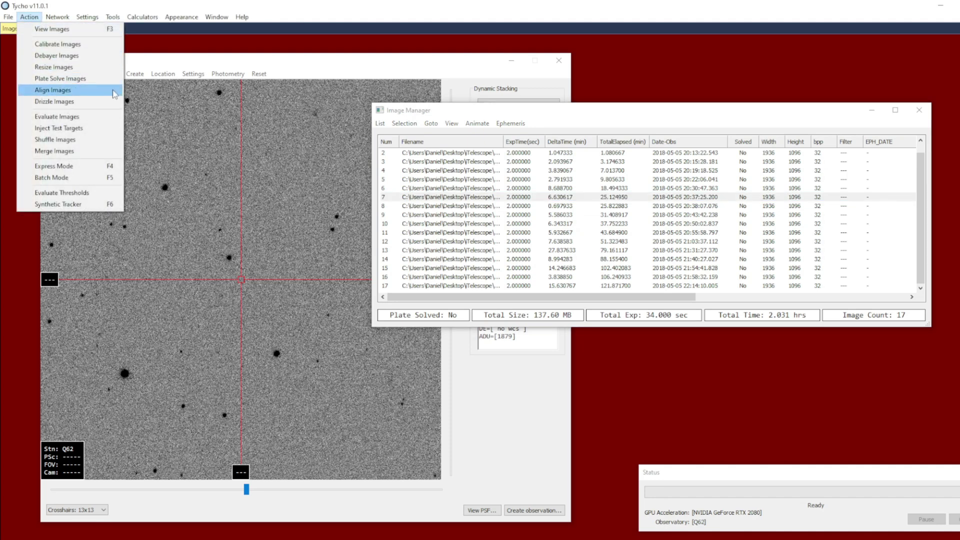
# Align all 17 images in Star match mode and open the aligned set in the Image Viewer
pyautogui.click(54, 90)
pyautogui.click(128, 144)
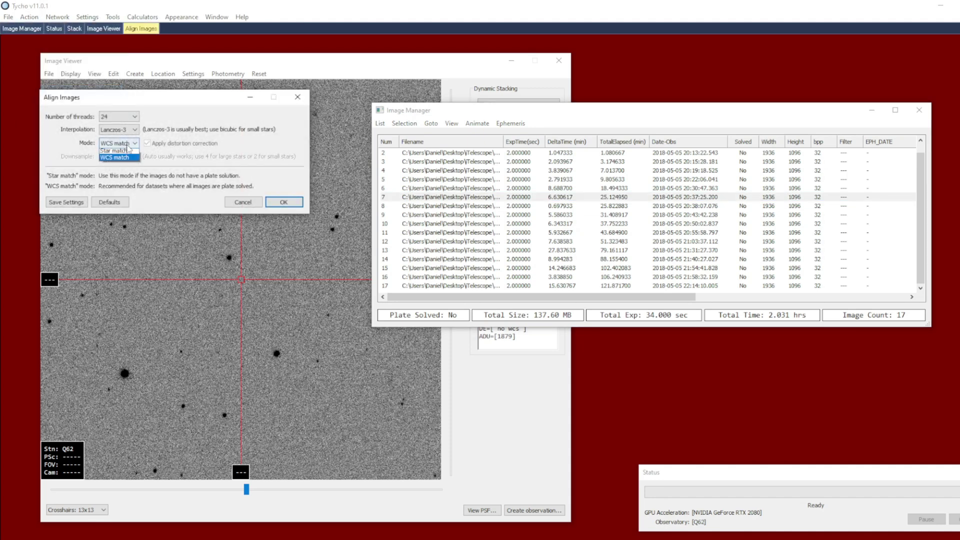
pyautogui.click(122, 150)
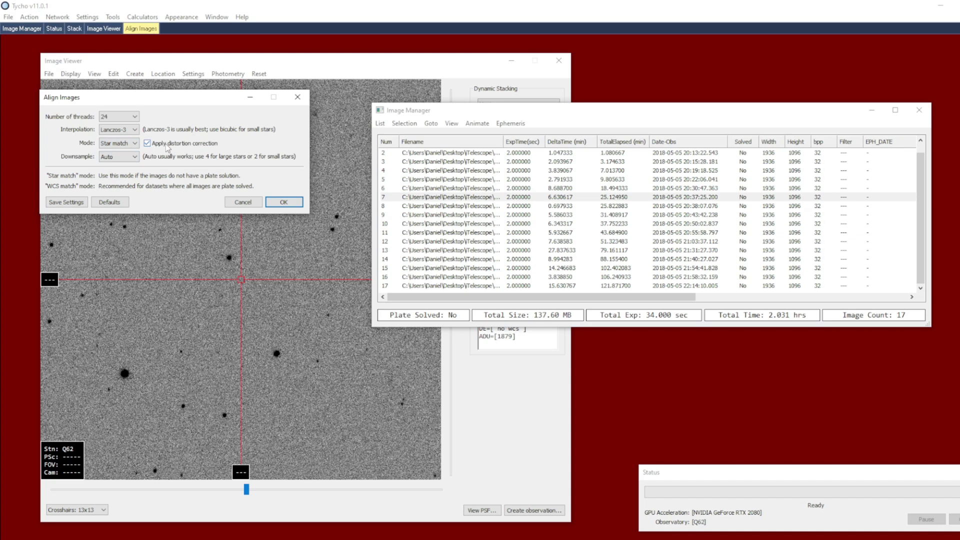
pyautogui.click(286, 202)
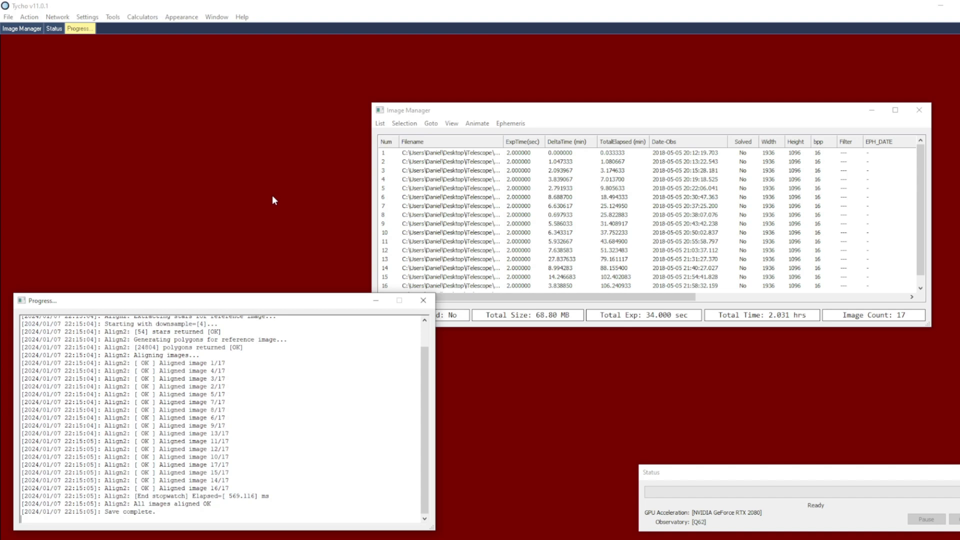
pyautogui.click(29, 17)
pyautogui.click(38, 34)
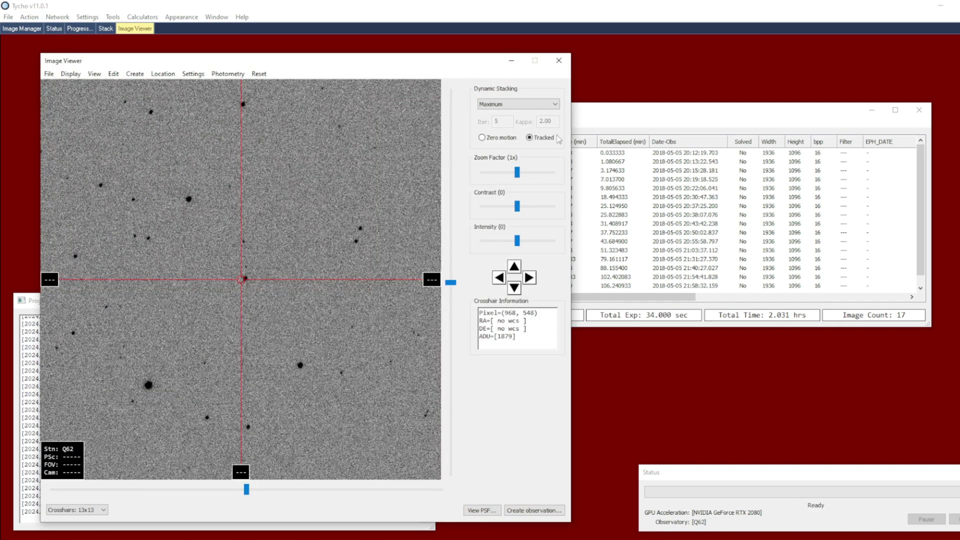
# Animate the aligned frames at 100 ms per frame
pyautogui.click(580, 125)
pyautogui.click(478, 123)
pyautogui.click(480, 169)
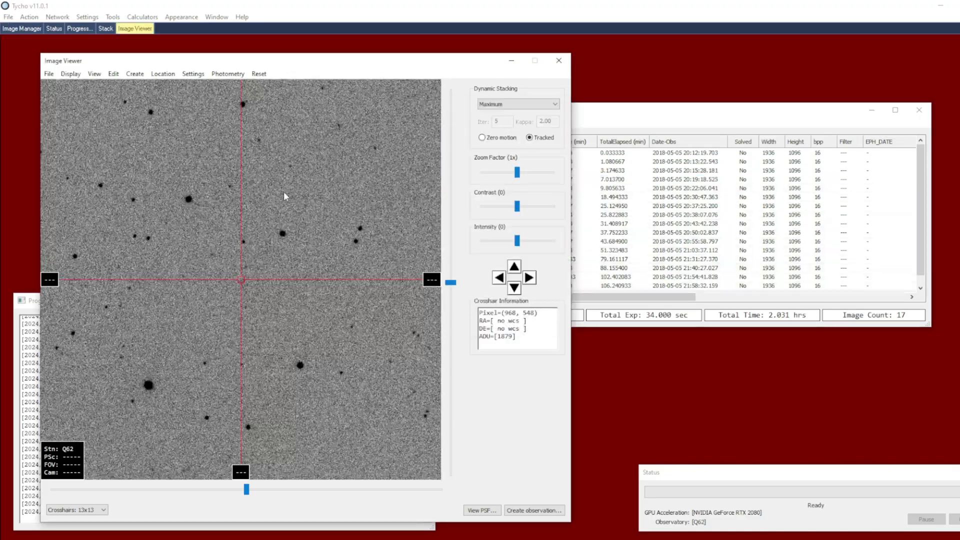
# Zoom to 4x on a bright star to confirm it stays fixed, return to 1x, and show image 11
pyautogui.scroll(1, 201, 135)
pyautogui.moveTo(313, 174); pyautogui.dragTo(274, 229)
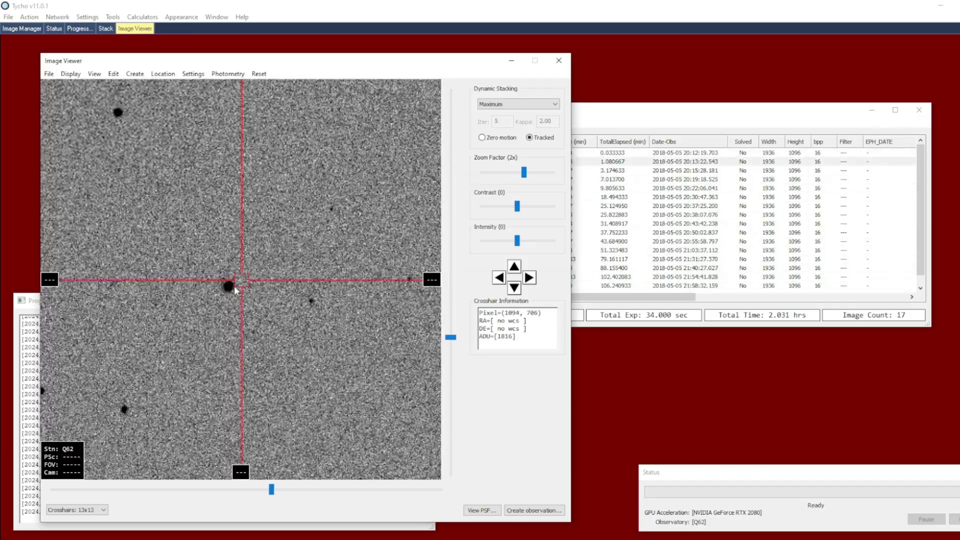
pyautogui.scroll(1, 237, 287)
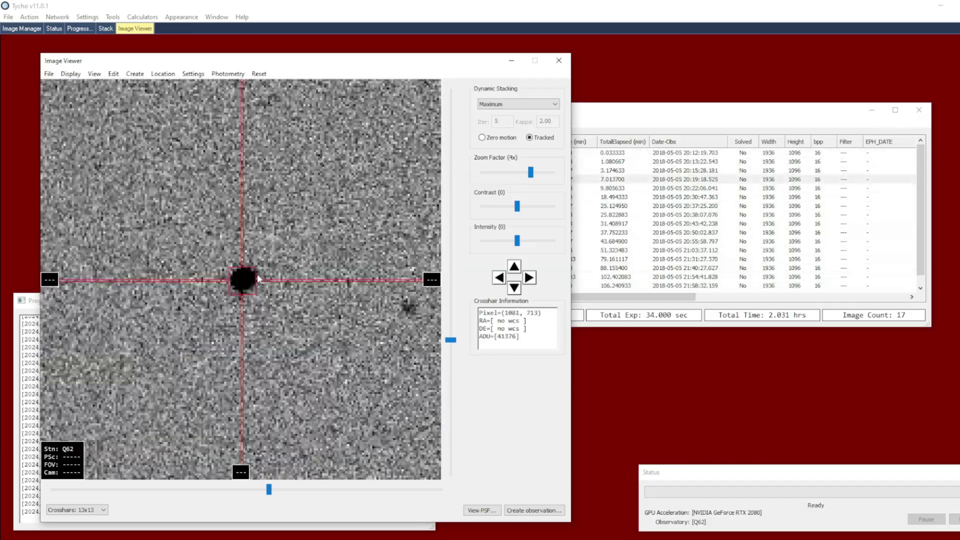
pyautogui.scroll(-2, 258, 275)
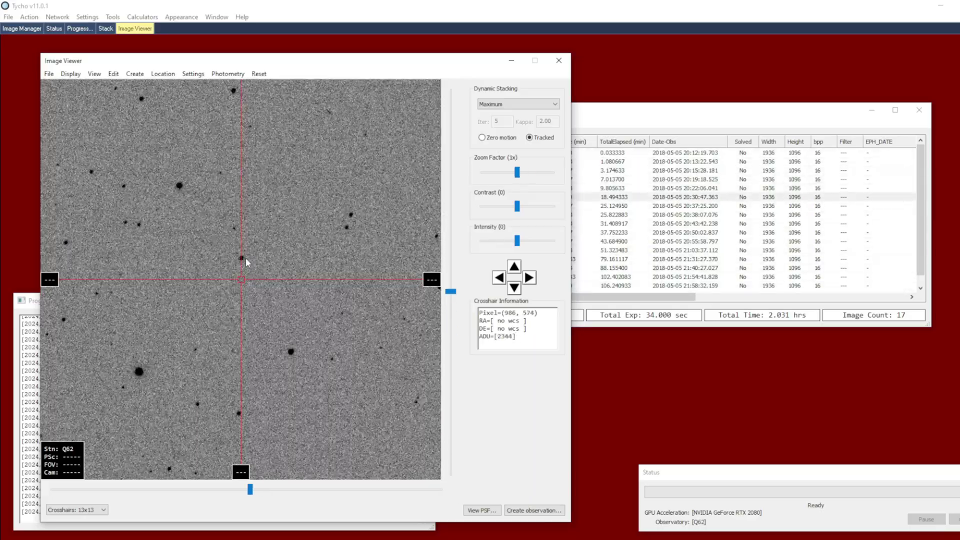
pyautogui.click(252, 261)
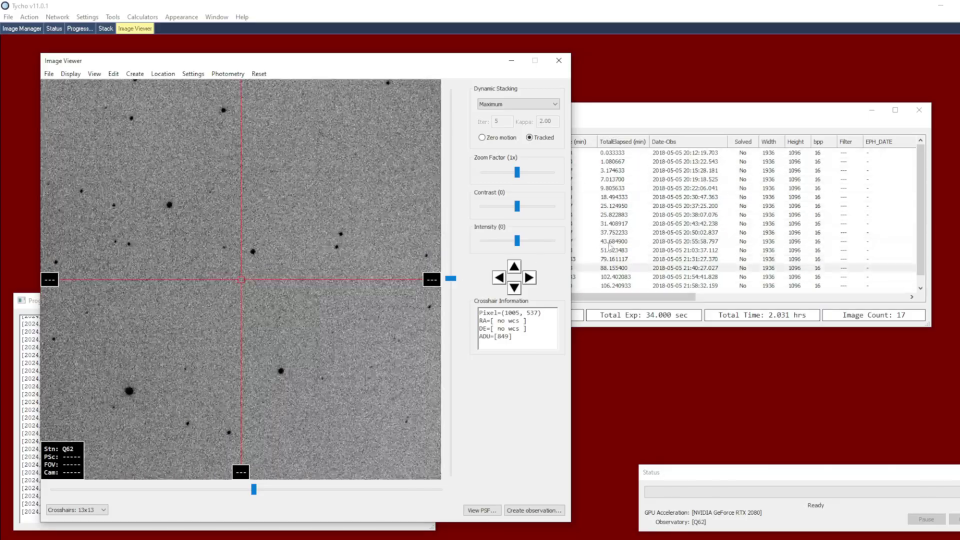
pyautogui.click(552, 242)
pyautogui.scroll(-1, 560, 260)
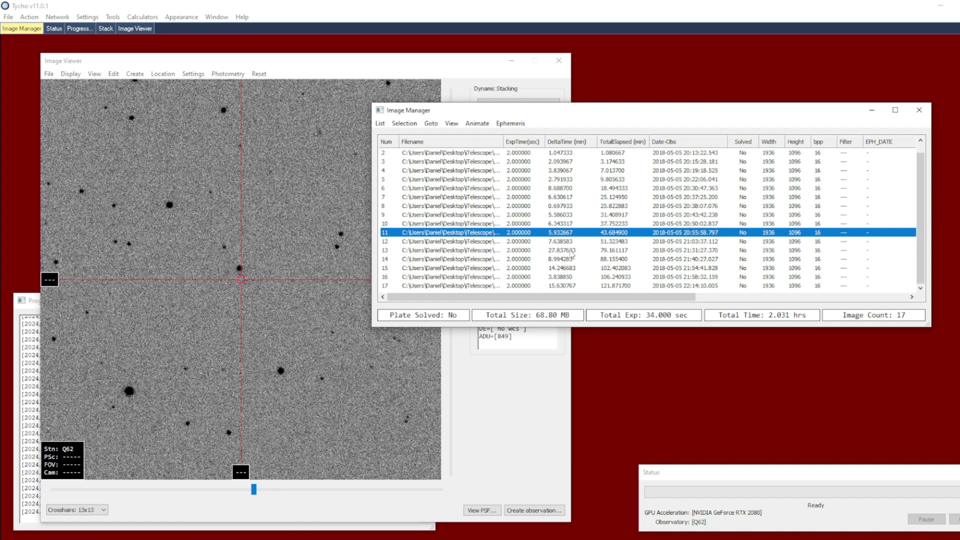
# Close Tycho's extra windows from the taskbar, leaving Image Manager with 0 images
pyautogui.scroll(1, 572, 253)
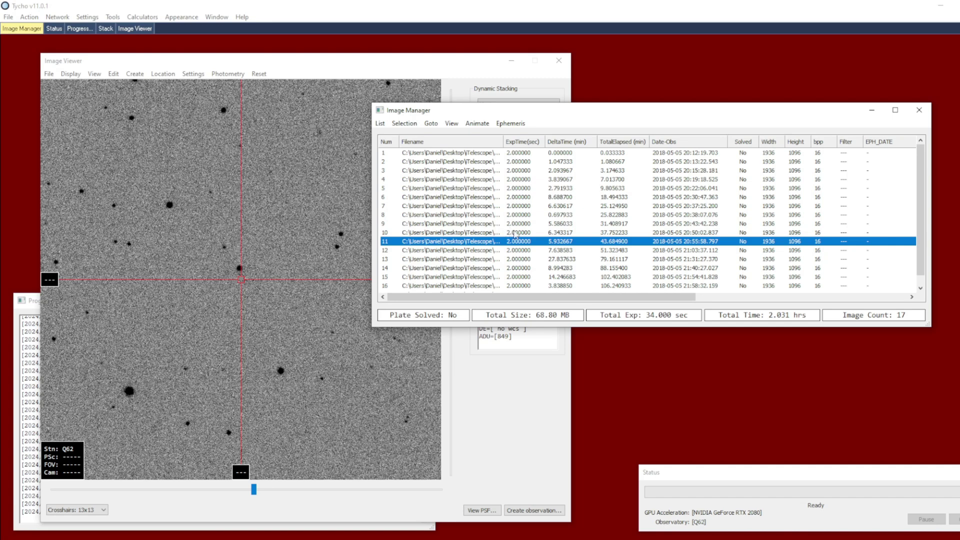
pyautogui.rightClick(419, 539)
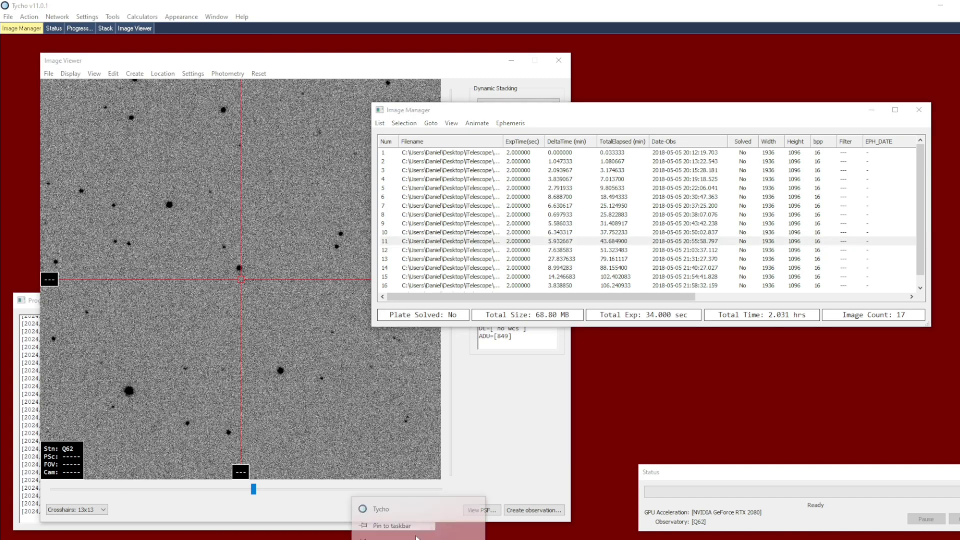
pyautogui.click(400, 529)
# Reload all 17 image files into the empty image list
pyautogui.click(380, 123)
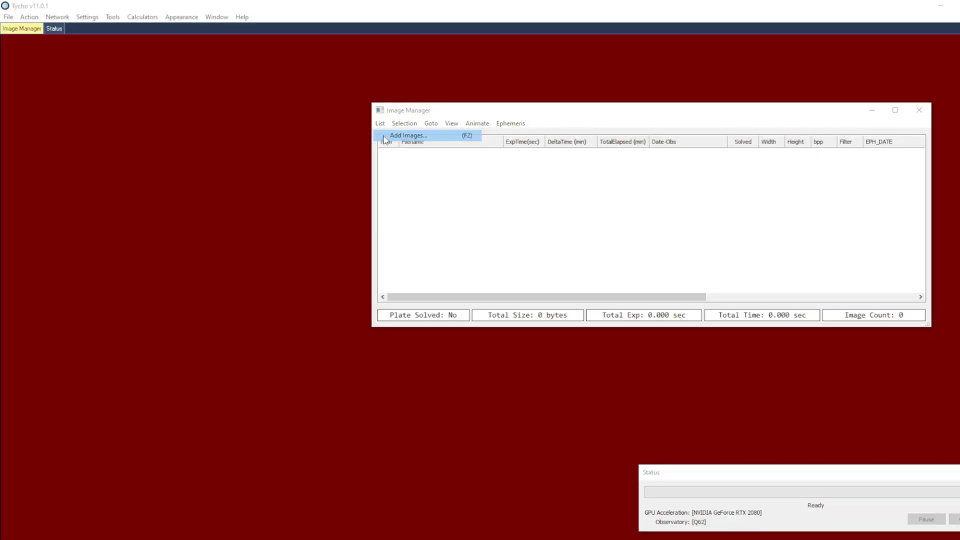
pyautogui.click(395, 133)
pyautogui.click(615, 179)
pyautogui.hotkey('ctrl', 'a')
pyautogui.press('Return')
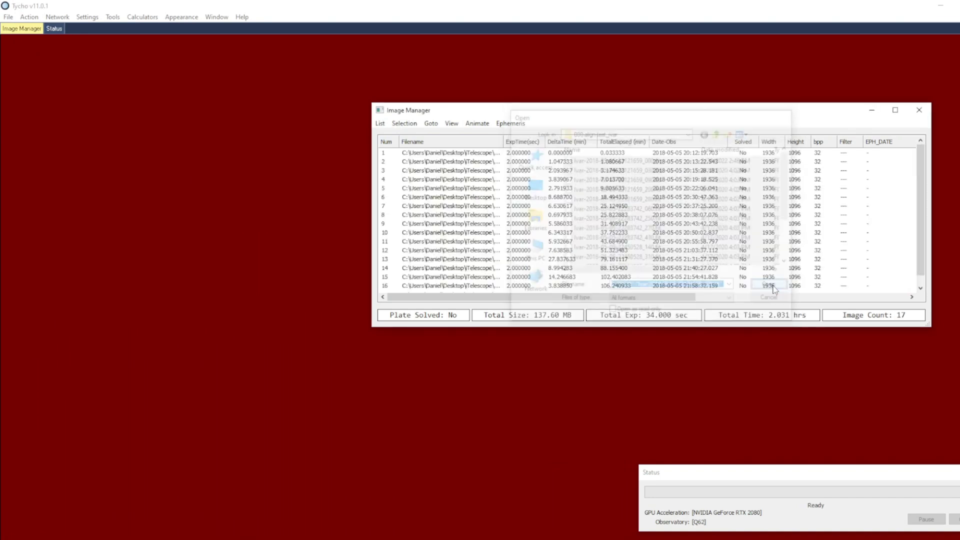
# Realign the 17 images by Star match and open them in the Image Viewer
pyautogui.click(31, 18)
pyautogui.click(64, 92)
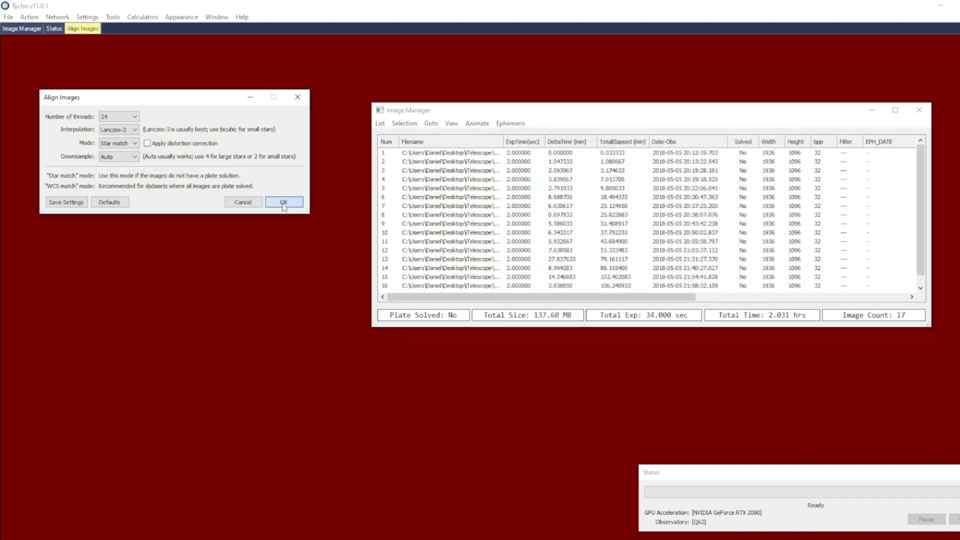
pyautogui.click(283, 202)
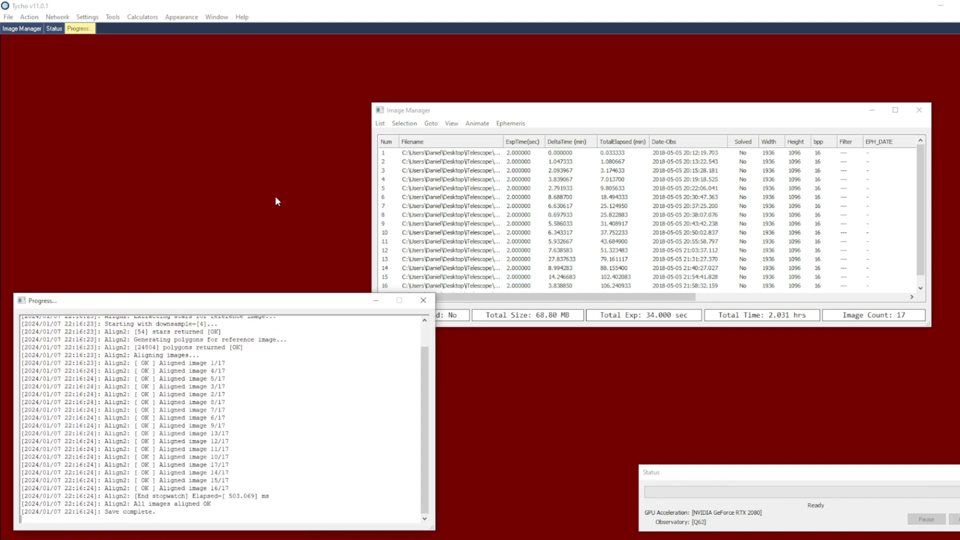
pyautogui.click(34, 17)
pyautogui.click(50, 29)
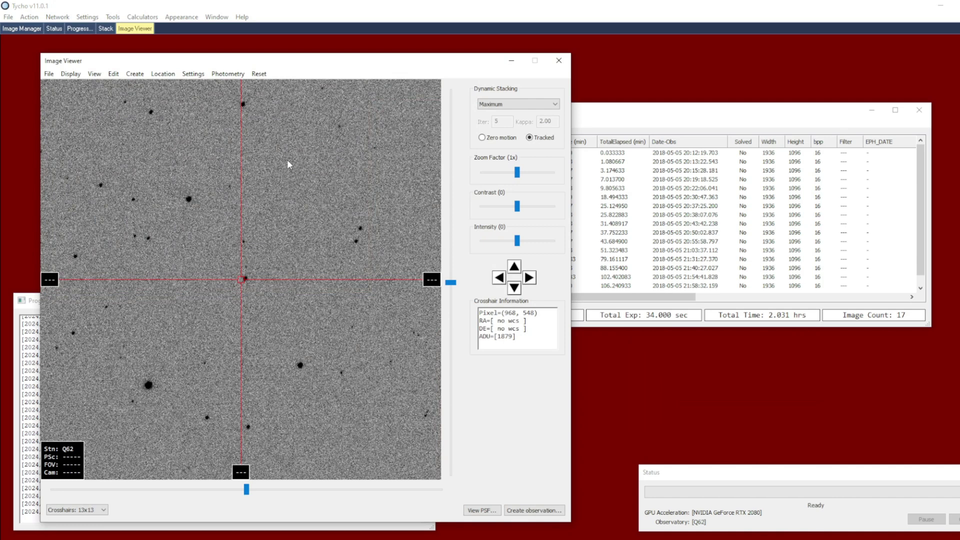
# Select all 17 images for Maximum stacking and zoom the viewer to 2x on the trail
pyautogui.click(607, 114)
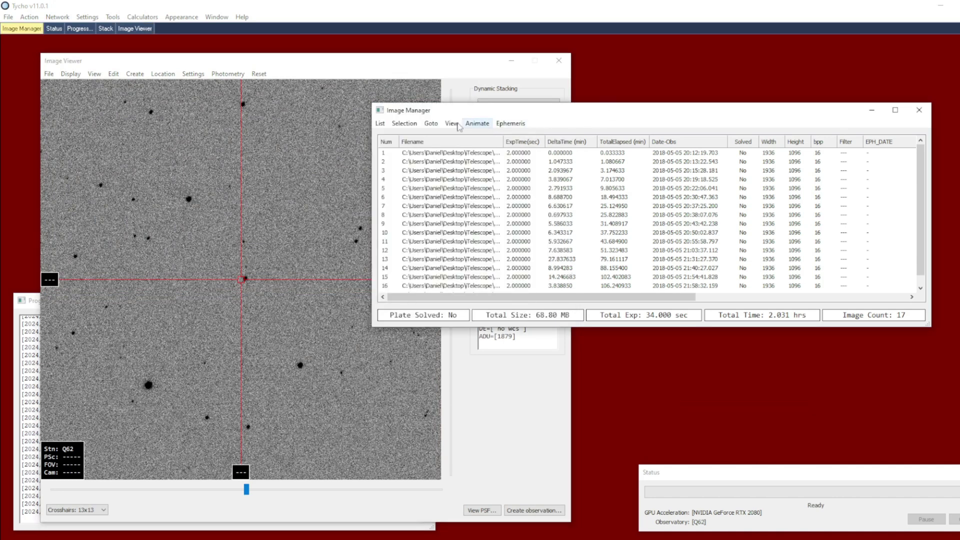
pyautogui.click(404, 123)
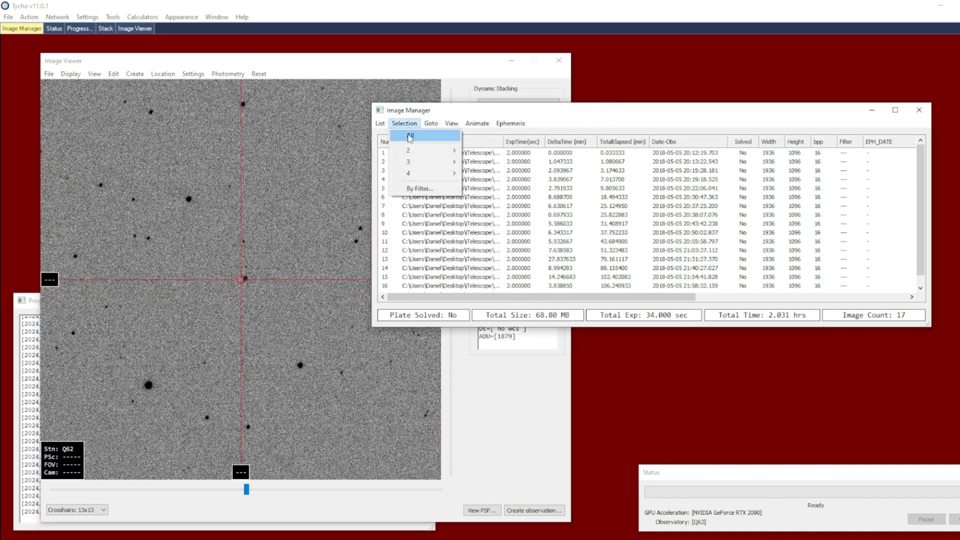
pyautogui.click(411, 136)
pyautogui.click(319, 226)
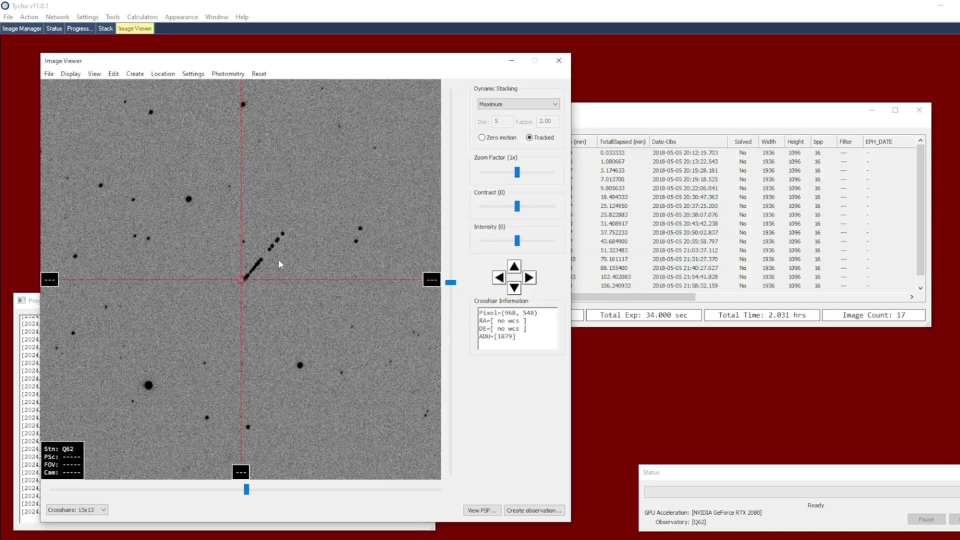
pyautogui.scroll(1, 261, 295)
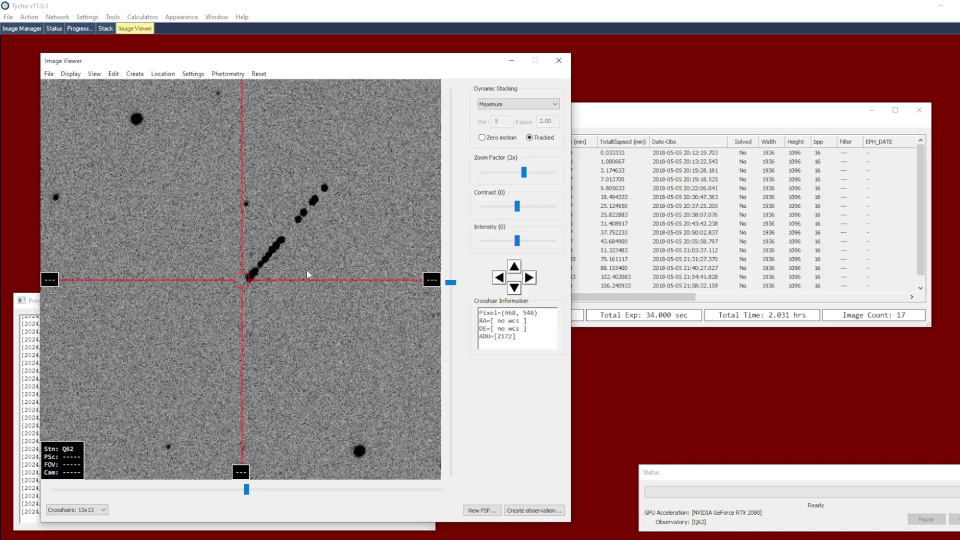
pyautogui.click(364, 506)
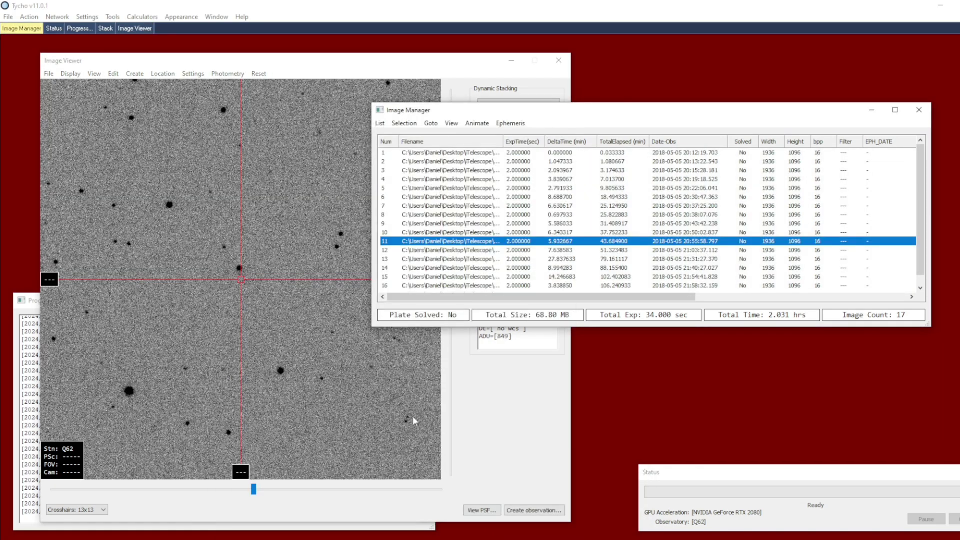
pyautogui.click(405, 124)
pyautogui.click(410, 136)
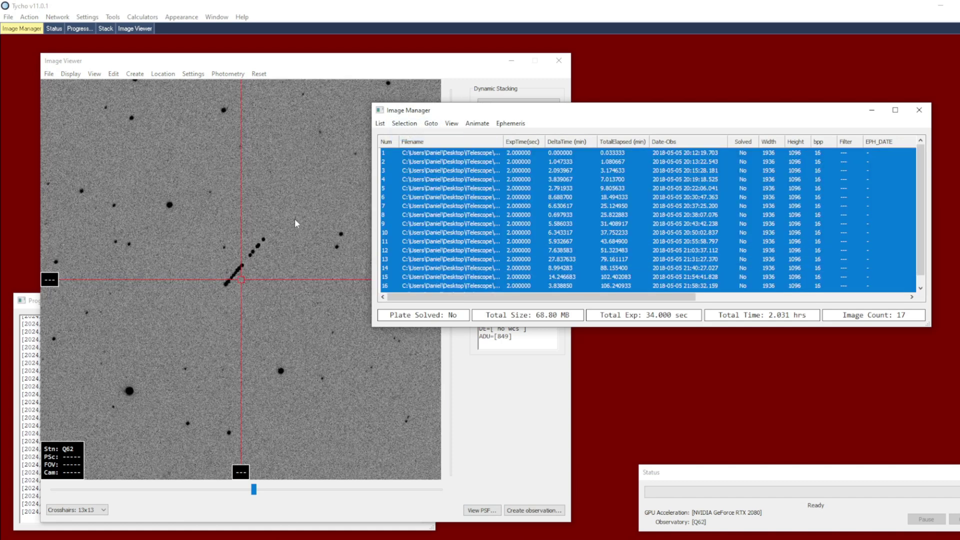
pyautogui.click(294, 226)
pyautogui.scroll(1, 282, 253)
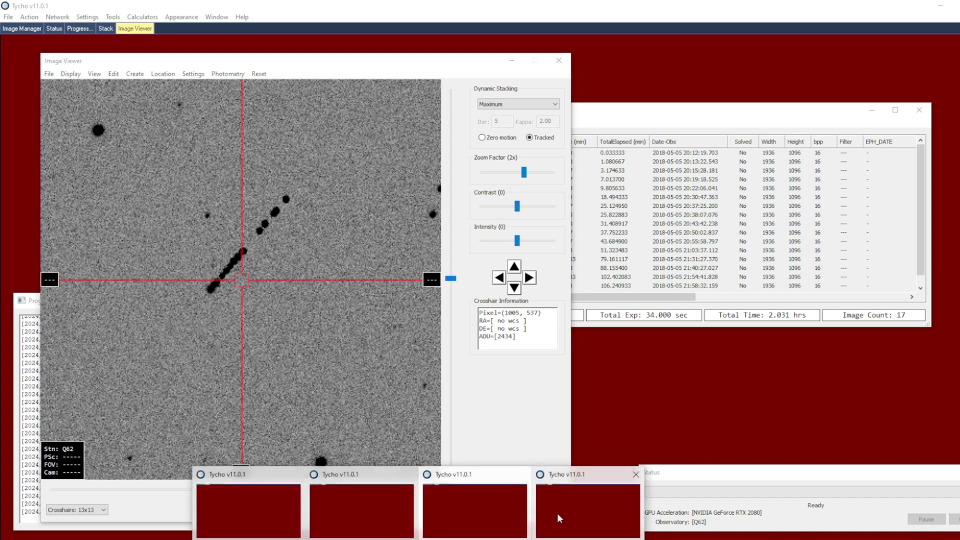
# Pan the zoomed stack with the sliders toward the moving object's streak
pyautogui.moveTo(290, 386); pyautogui.dragTo(329, 374)
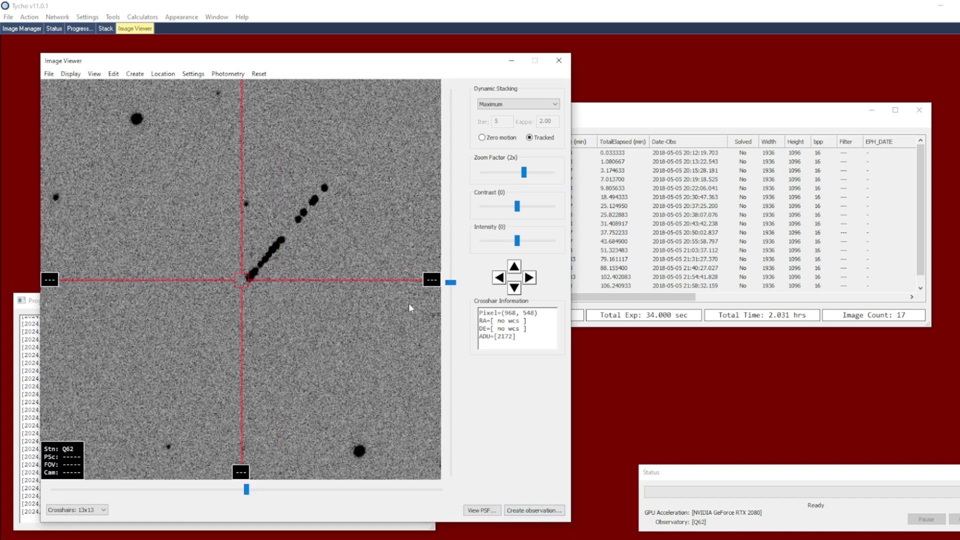
pyautogui.moveTo(247, 491); pyautogui.dragTo(253, 491)
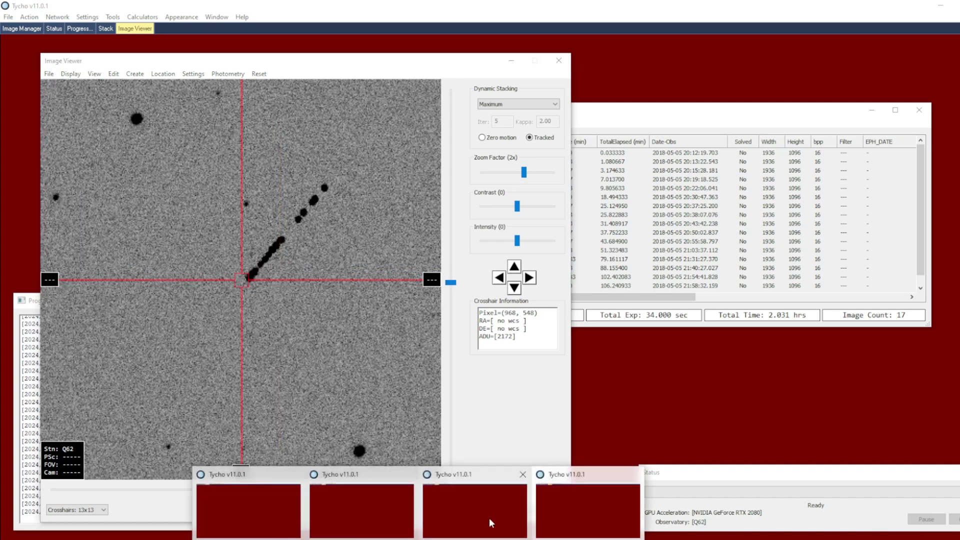
pyautogui.moveTo(456, 283); pyautogui.dragTo(456, 287)
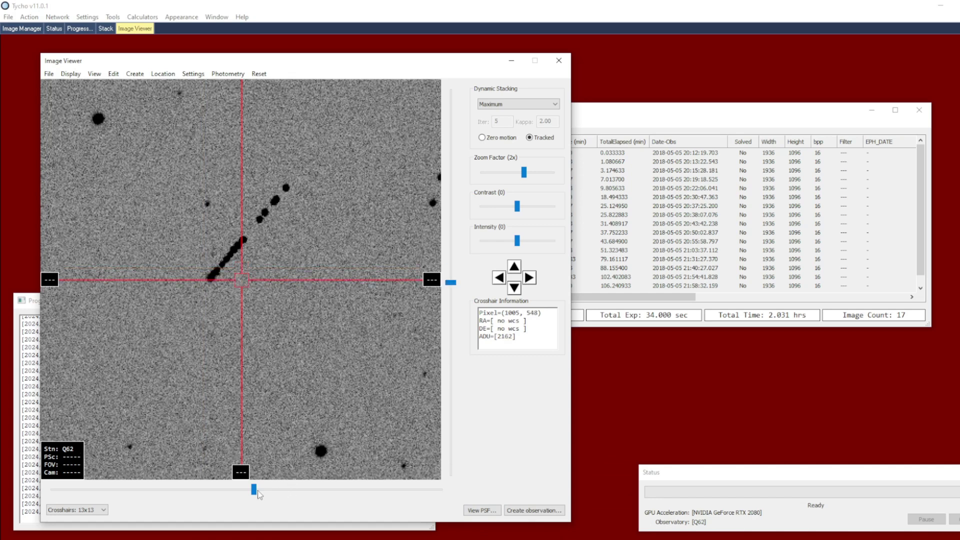
pyautogui.moveTo(259, 492); pyautogui.dragTo(254, 494)
pyautogui.click(403, 539)
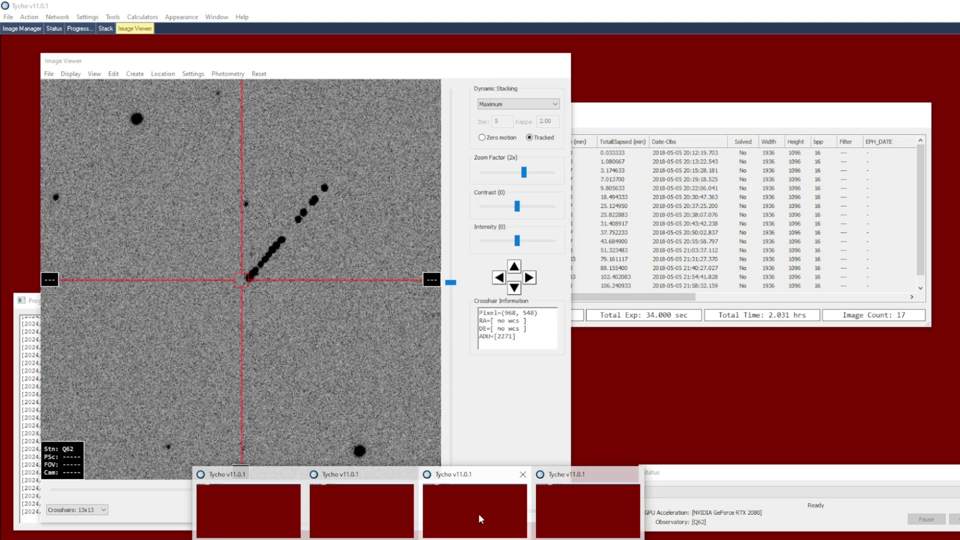
pyautogui.click(550, 512)
# Centre the crosshair on the streak at pixel (1006, 510), adjusting the zoom
pyautogui.click(283, 242)
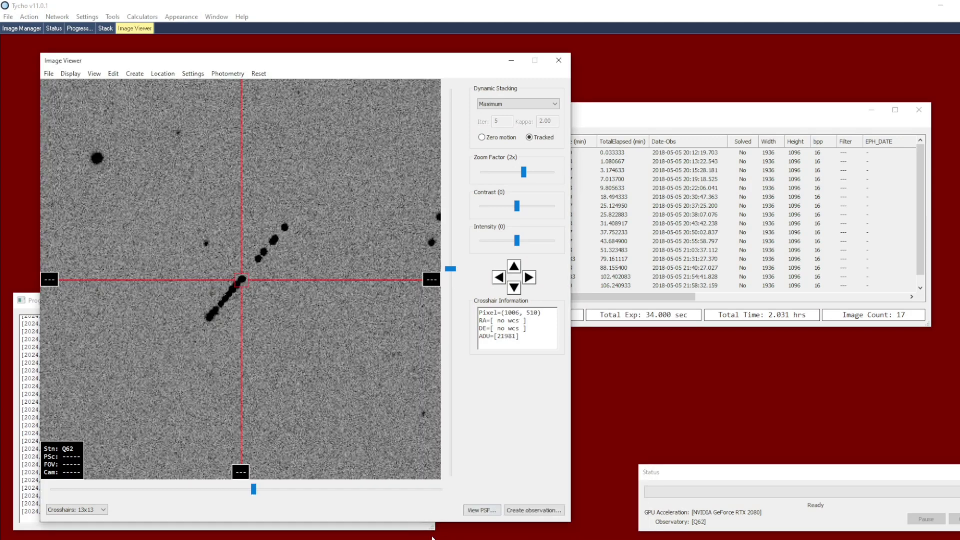
pyautogui.click(204, 318)
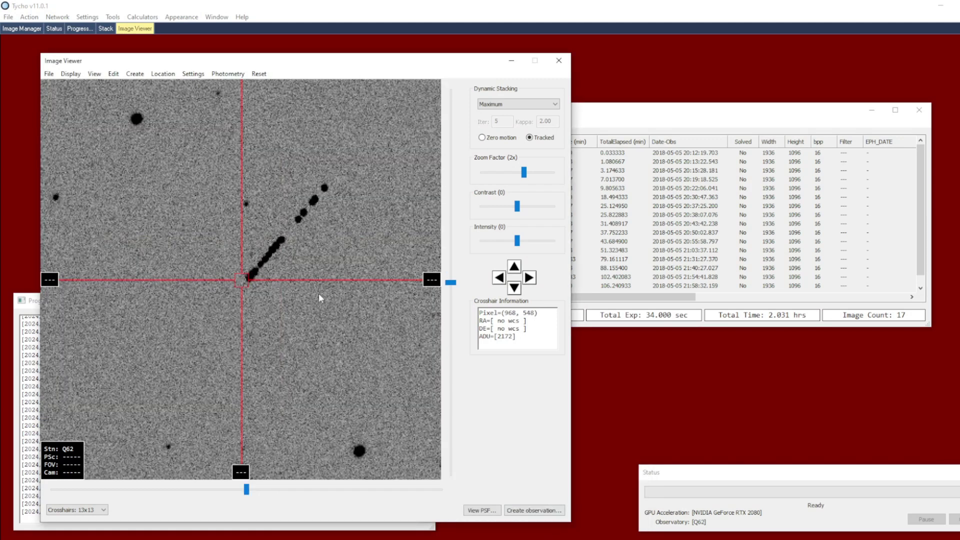
pyautogui.click(282, 242)
pyautogui.moveTo(592, 516)
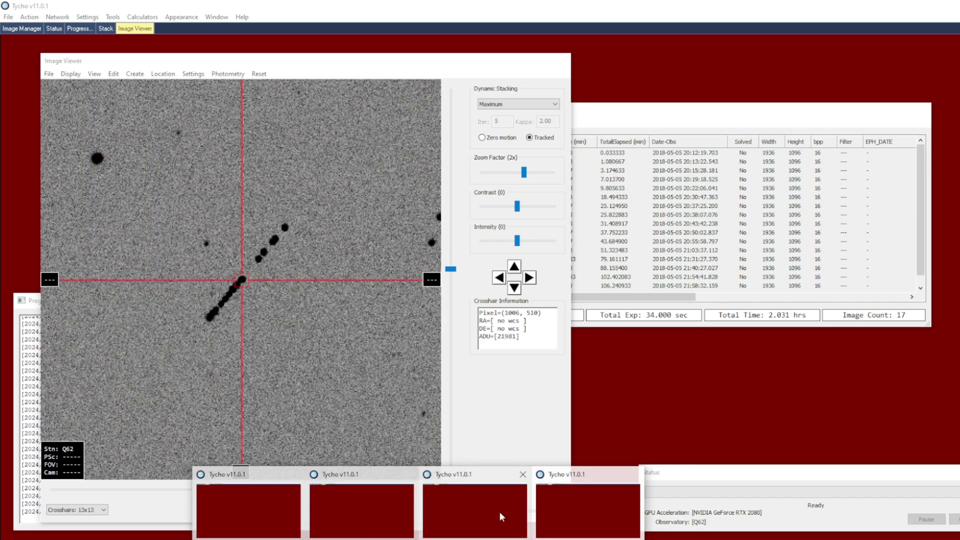
pyautogui.scroll(2, 345, 403)
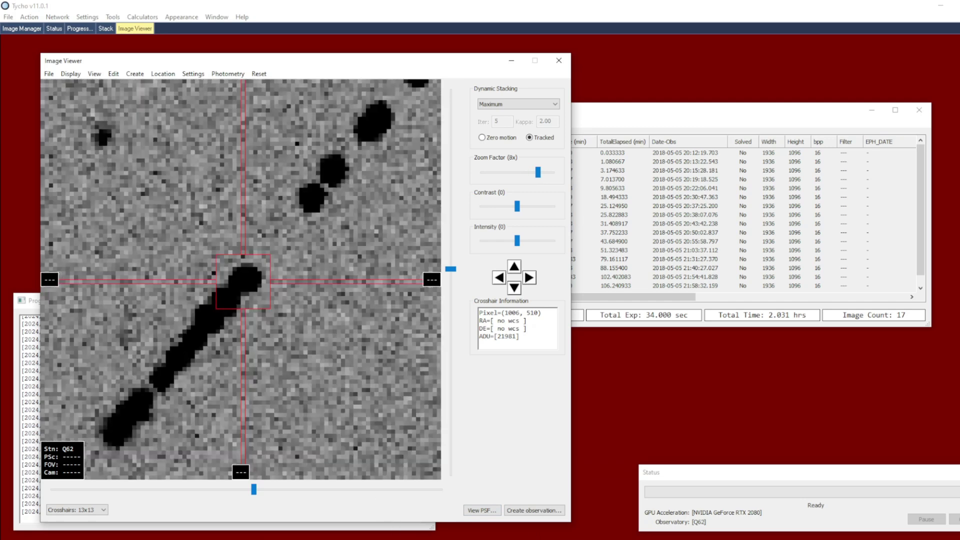
pyautogui.scroll(-2, 311, 358)
pyautogui.scroll(2, 370, 415)
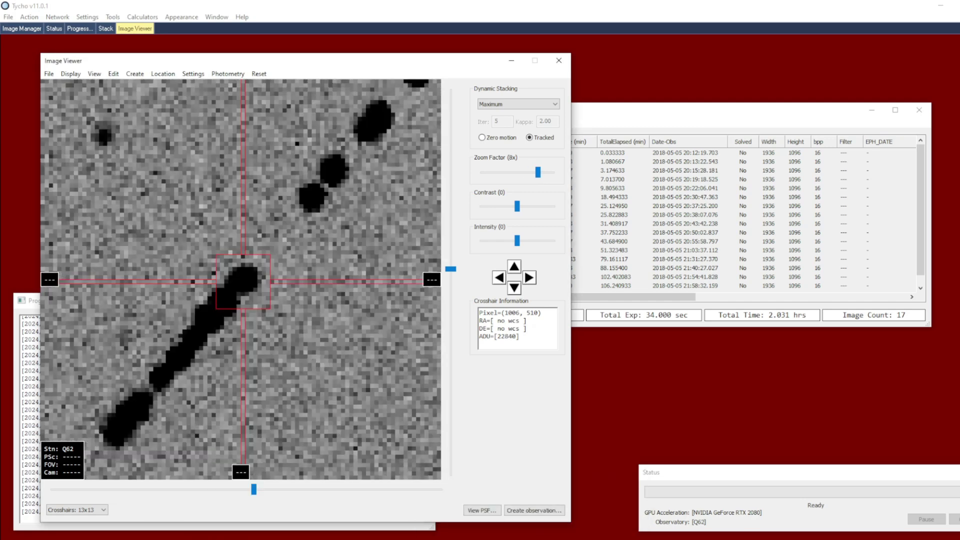
pyautogui.moveTo(480, 509)
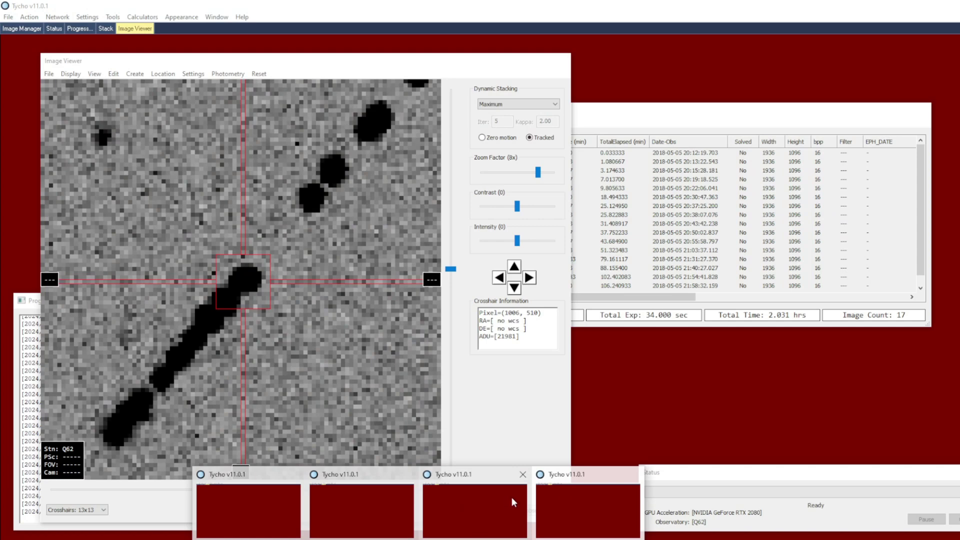
pyautogui.click(485, 502)
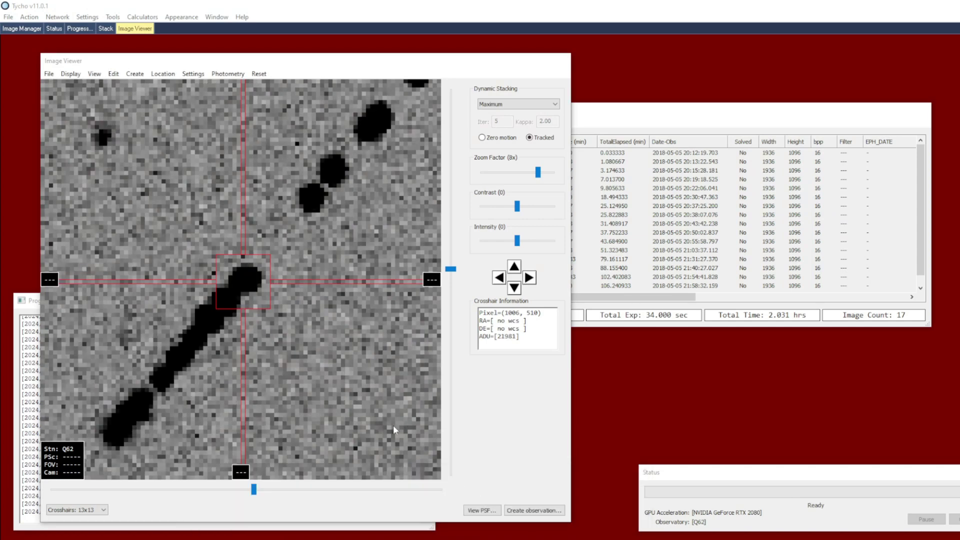
pyautogui.scroll(-1, 336, 397)
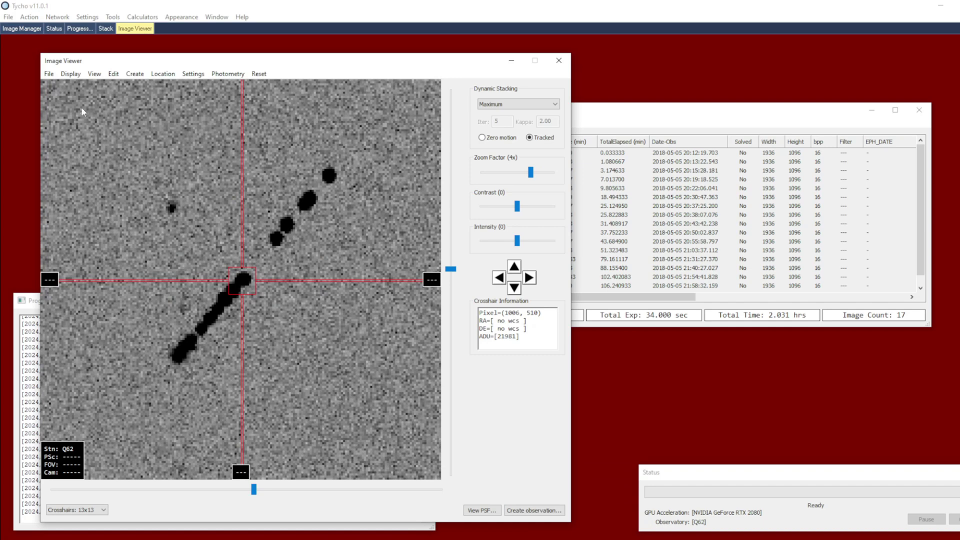
pyautogui.click(30, 17)
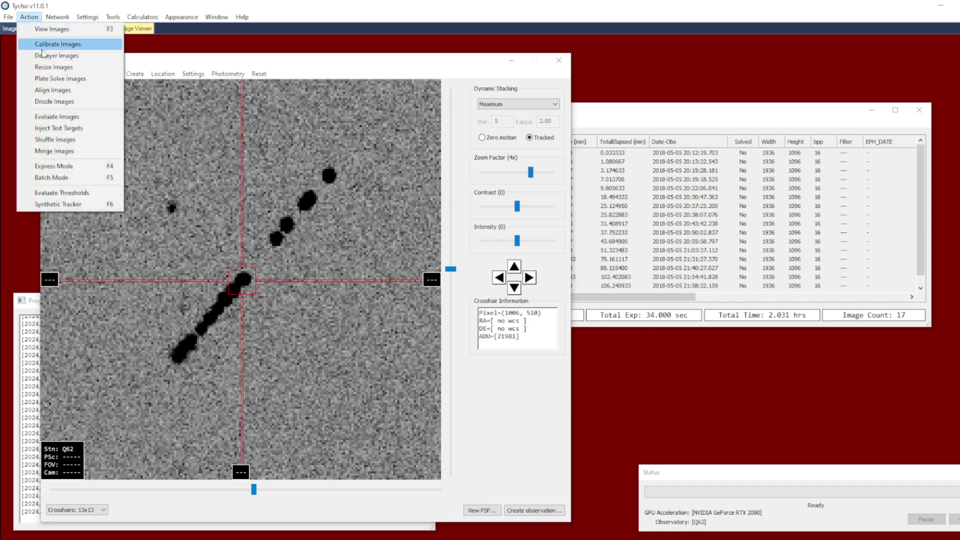
# Dismiss the Align Images settings without realigning and zoom out to 0.5x
pyautogui.click(58, 91)
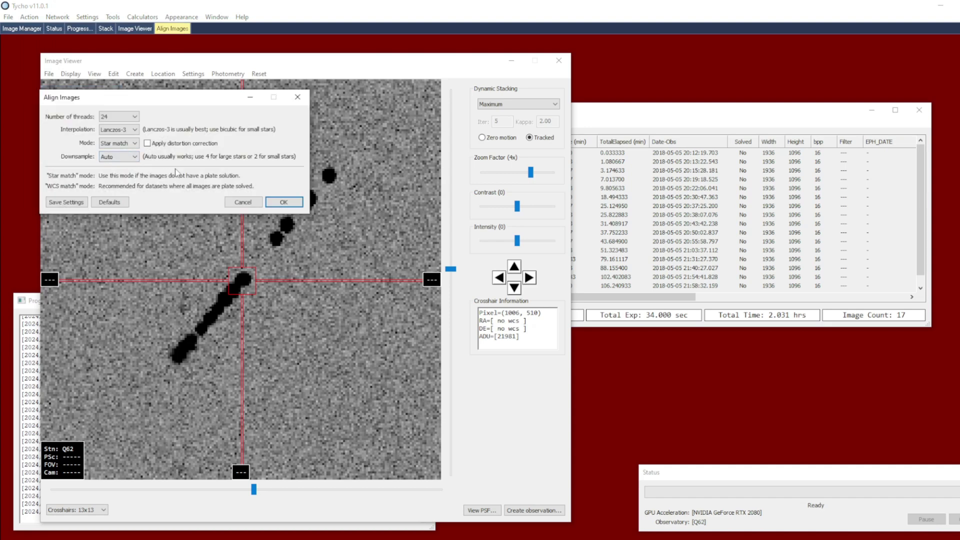
pyautogui.click(297, 98)
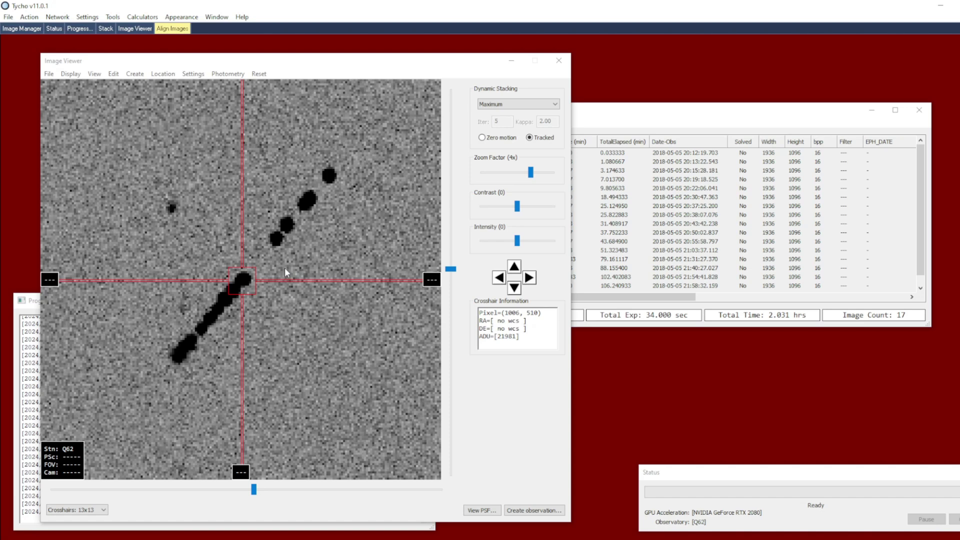
pyautogui.scroll(-3, 286, 273)
pyautogui.scroll(-1, 314, 382)
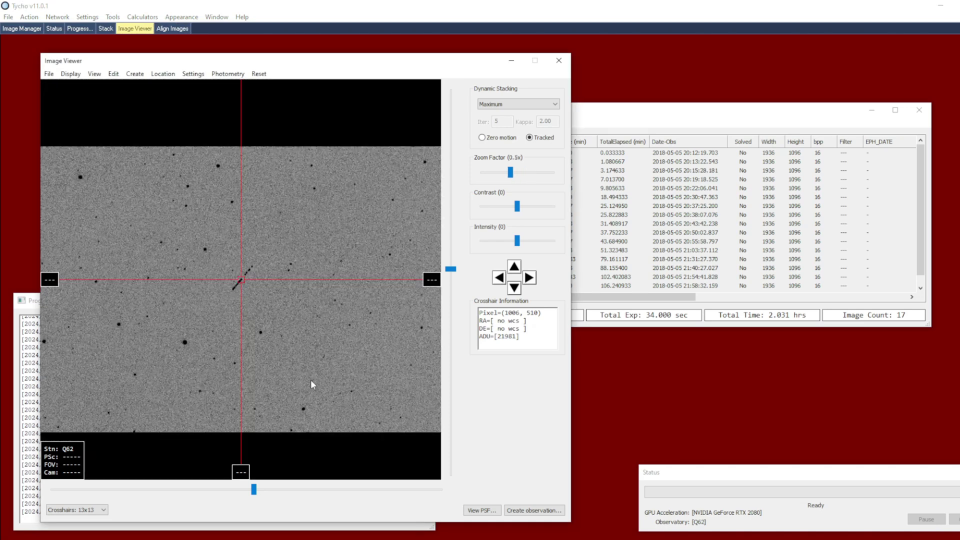